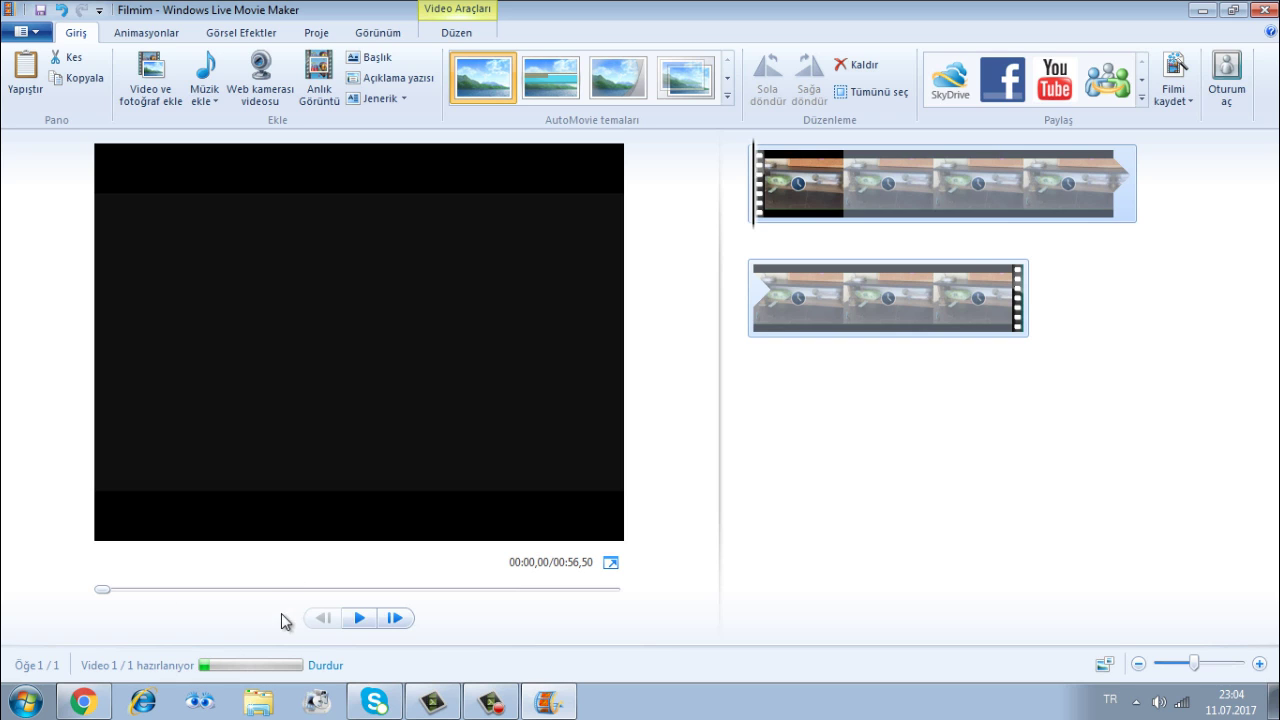
Preview the opening seconds of the desk clip, pause playback, and return the playhead to the start.
left_click(490, 706)
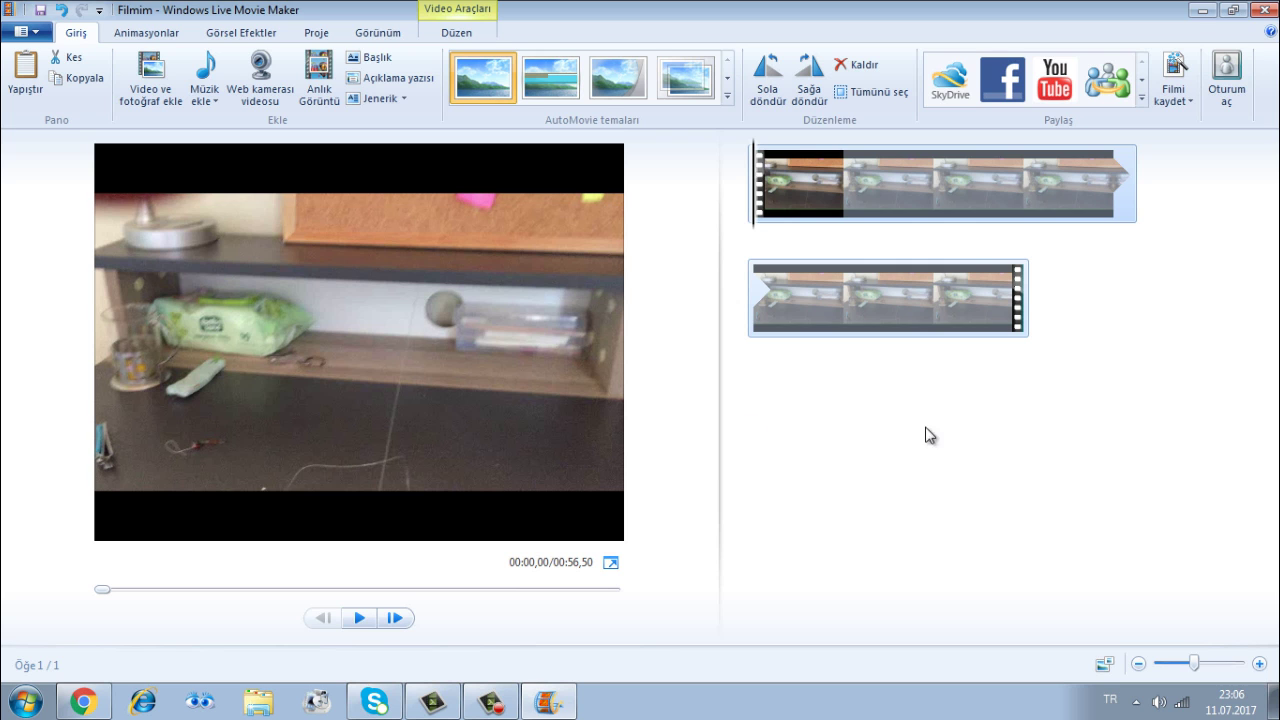
left_click(361, 618)
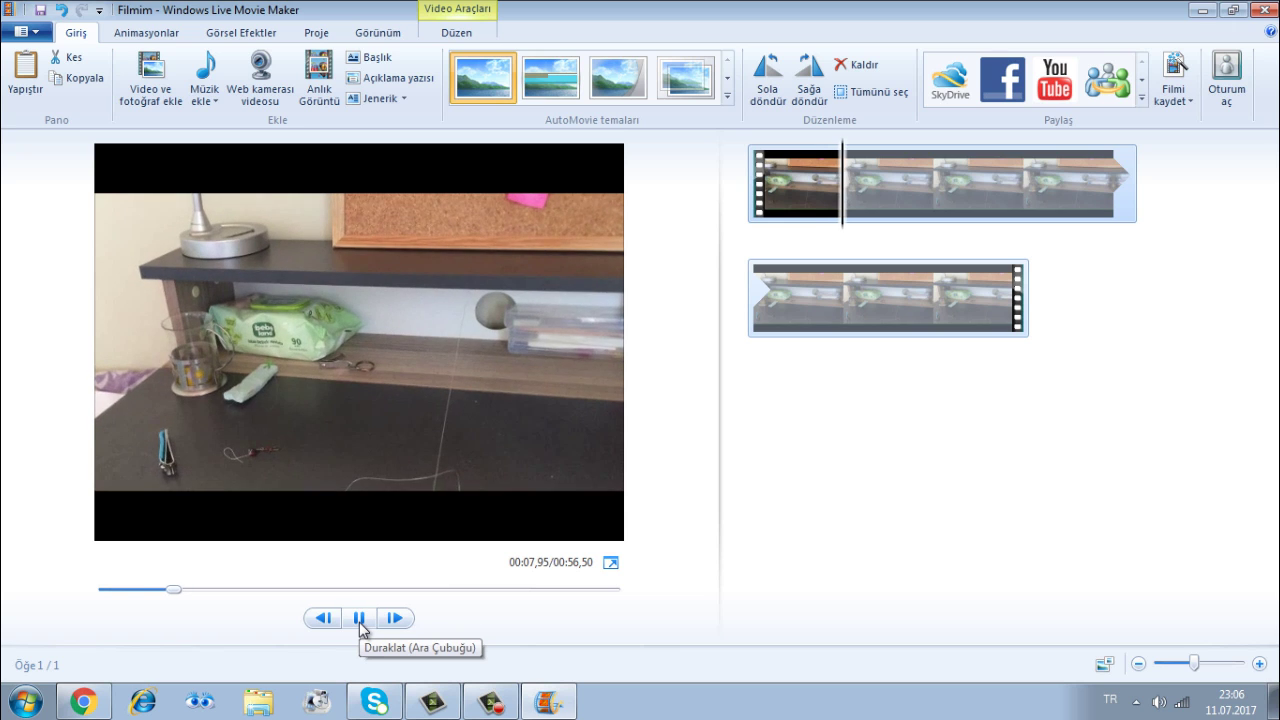
left_click(359, 620)
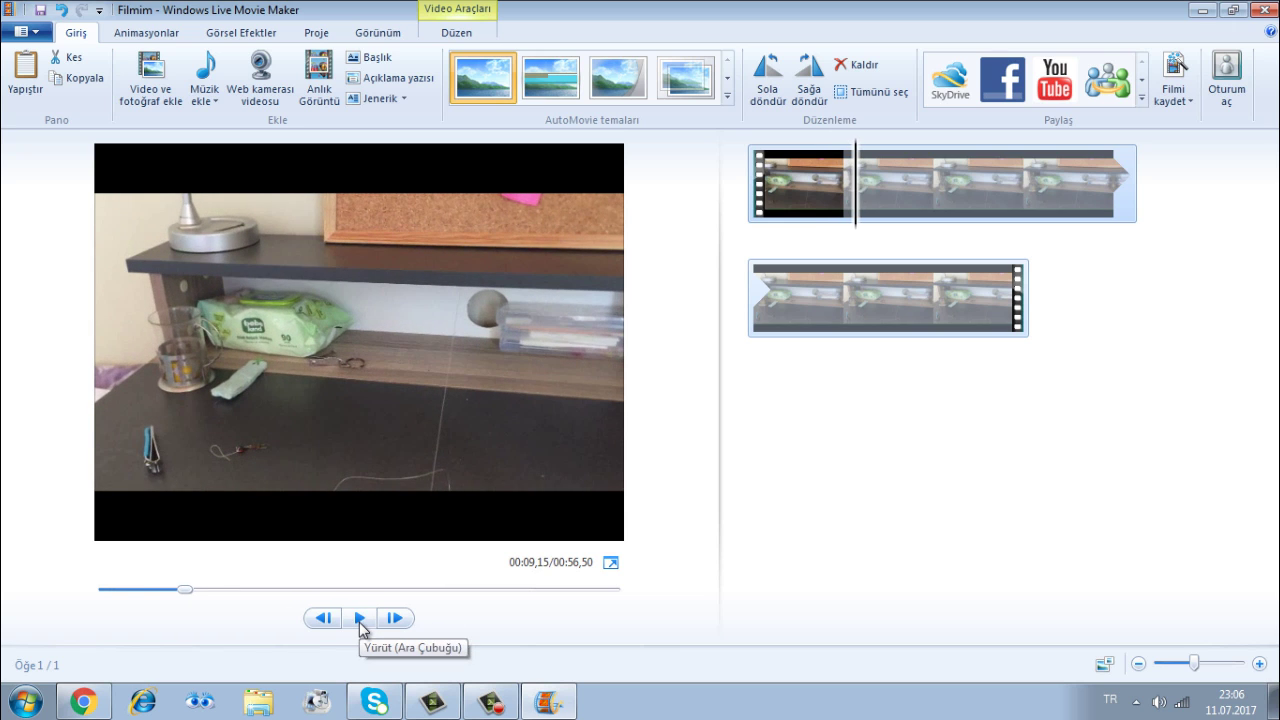
left_click(757, 218)
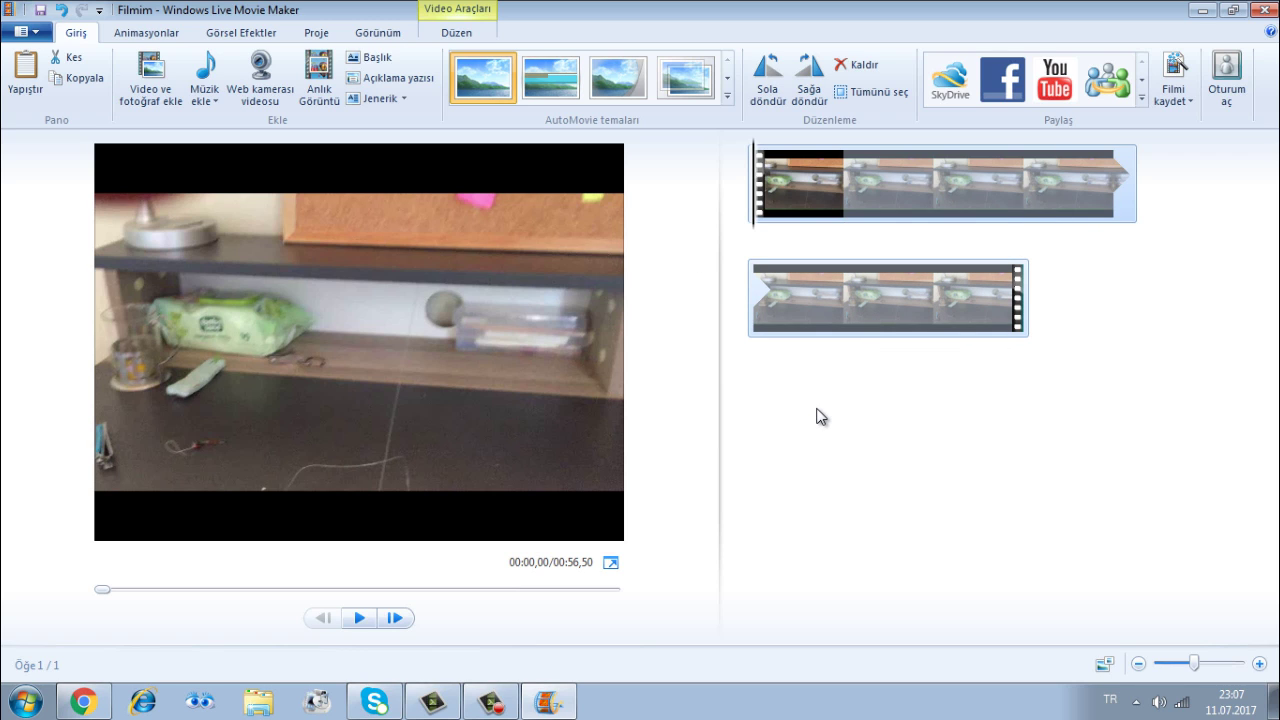
Add the video IMG_0205.MOV to the end of the project.
left_click(149, 97)
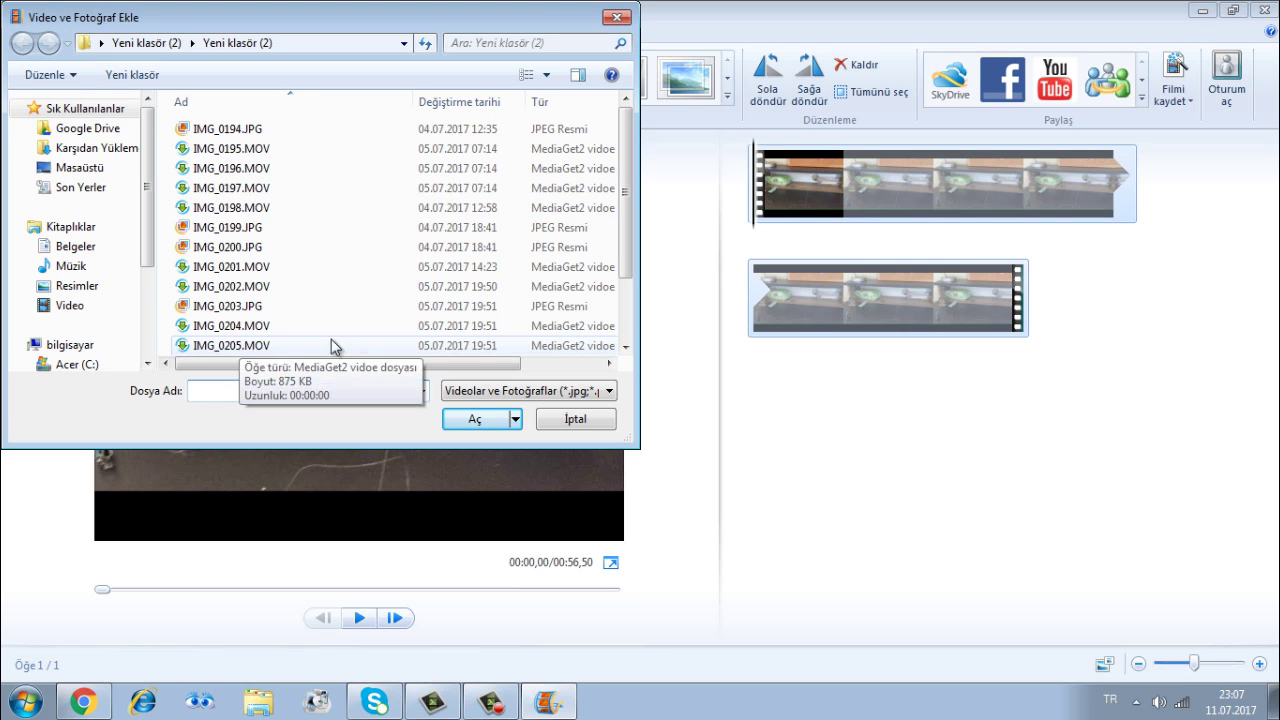
left_click(626, 346)
left_click(626, 346)
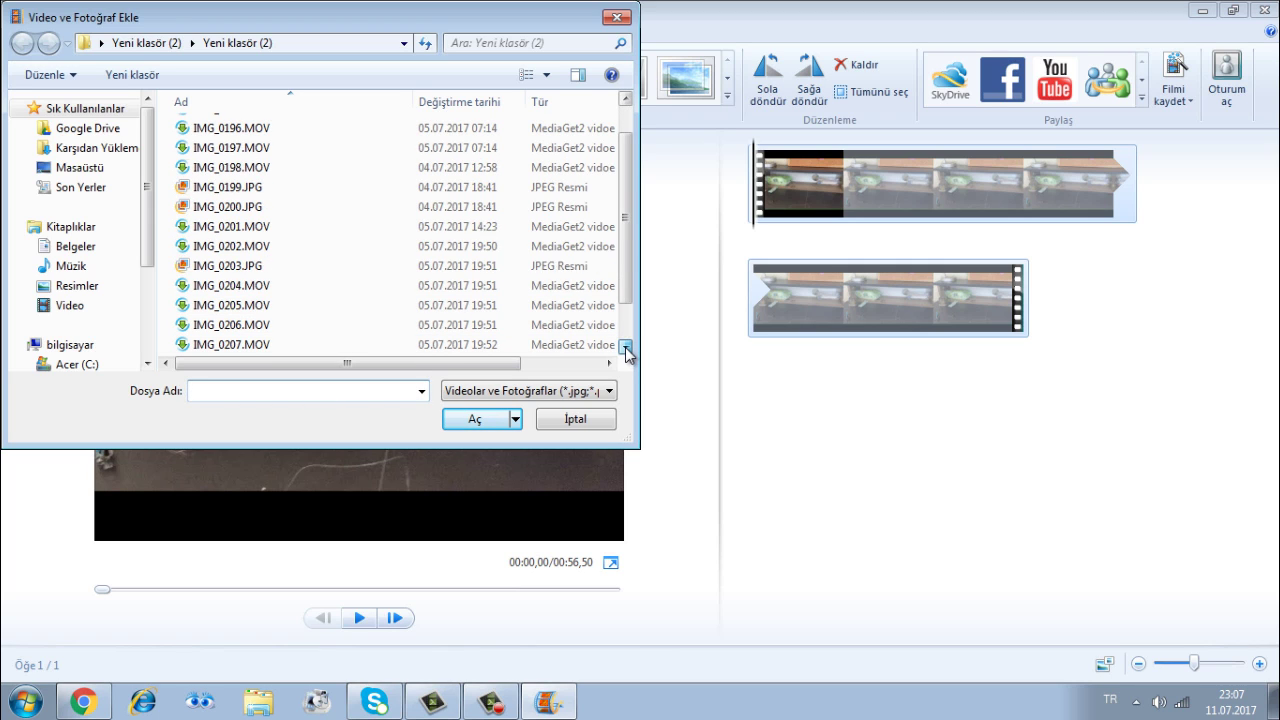
left_click(626, 346)
left_click(231, 287)
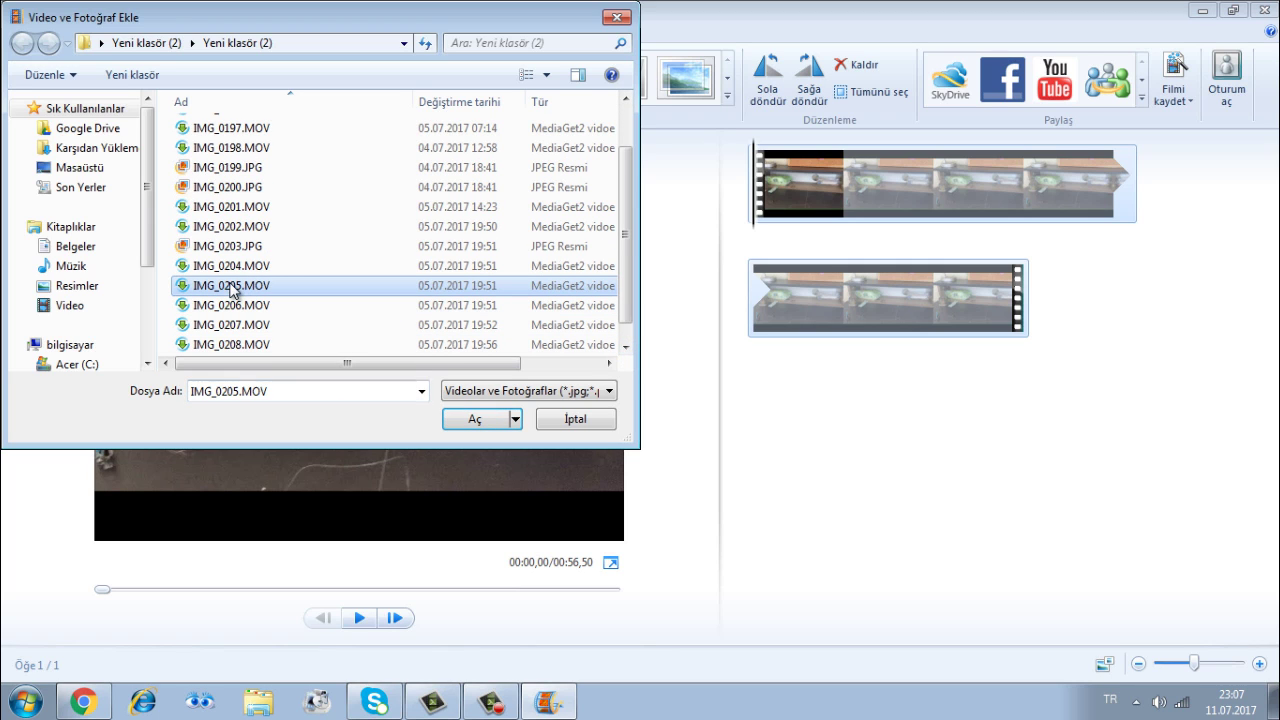
left_click(483, 423)
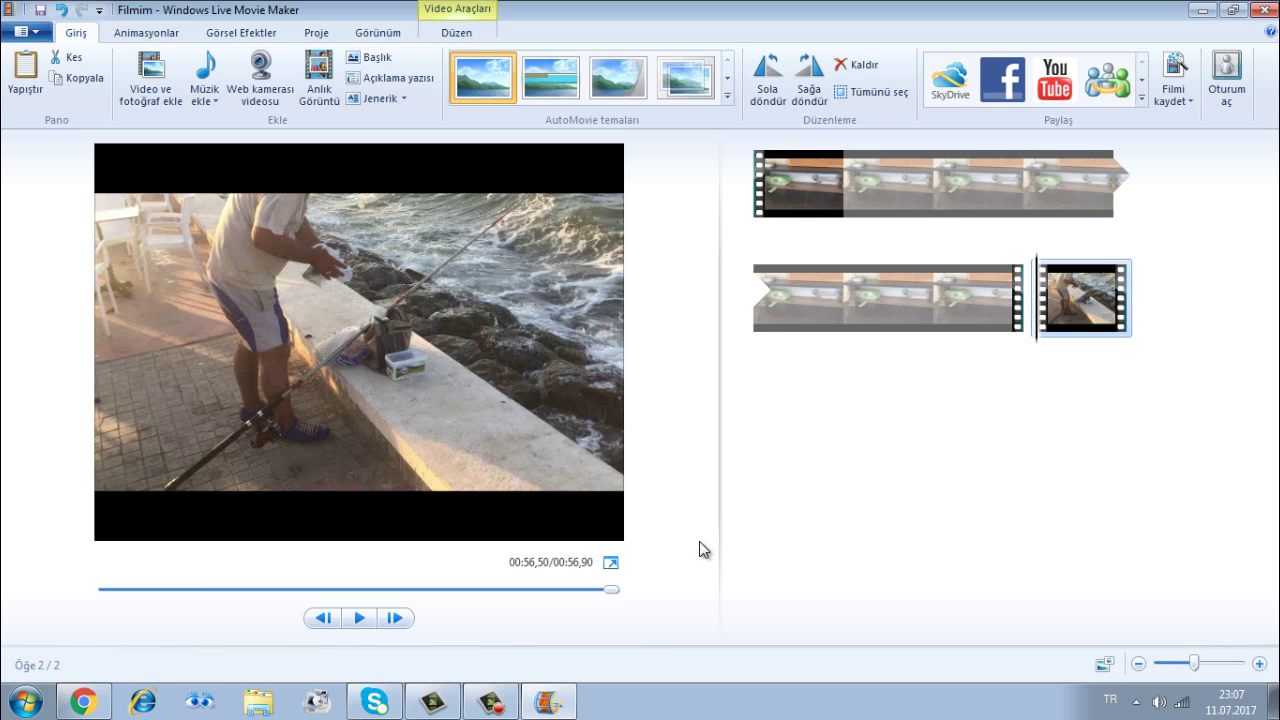
Add the video IMG_0201.MOV to the end of the project.
left_click(151, 93)
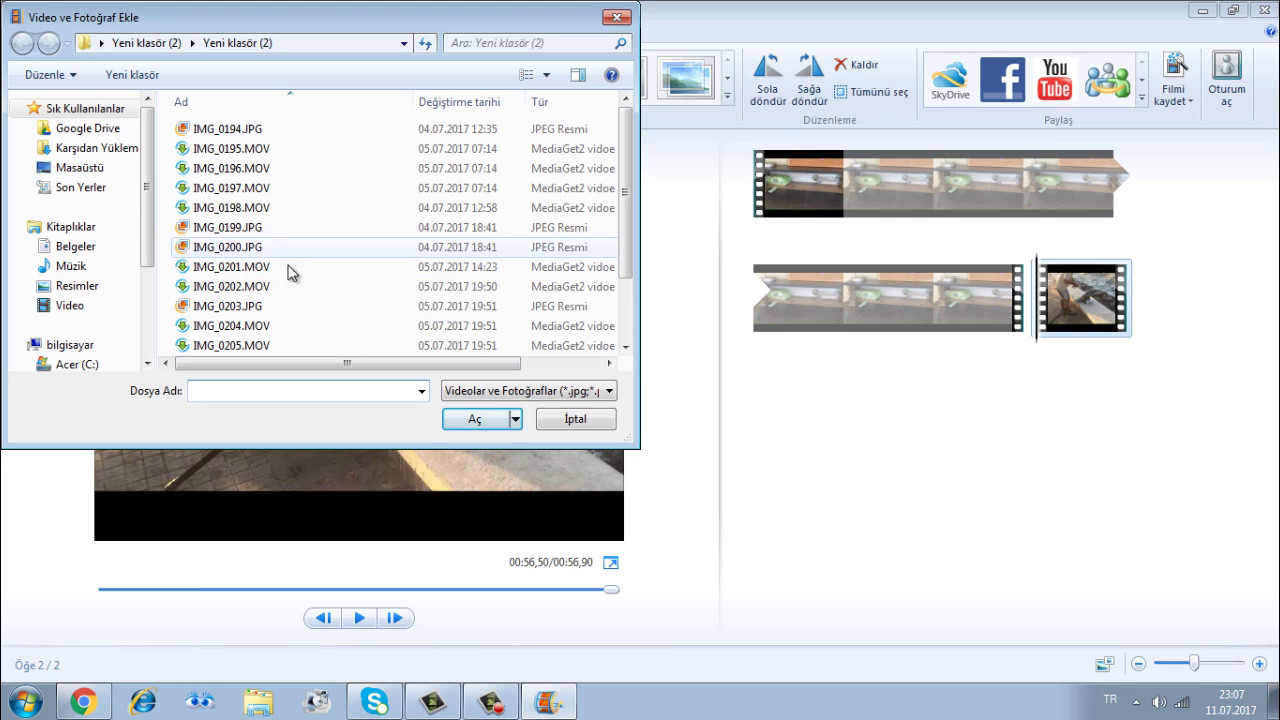
left_click(625, 346)
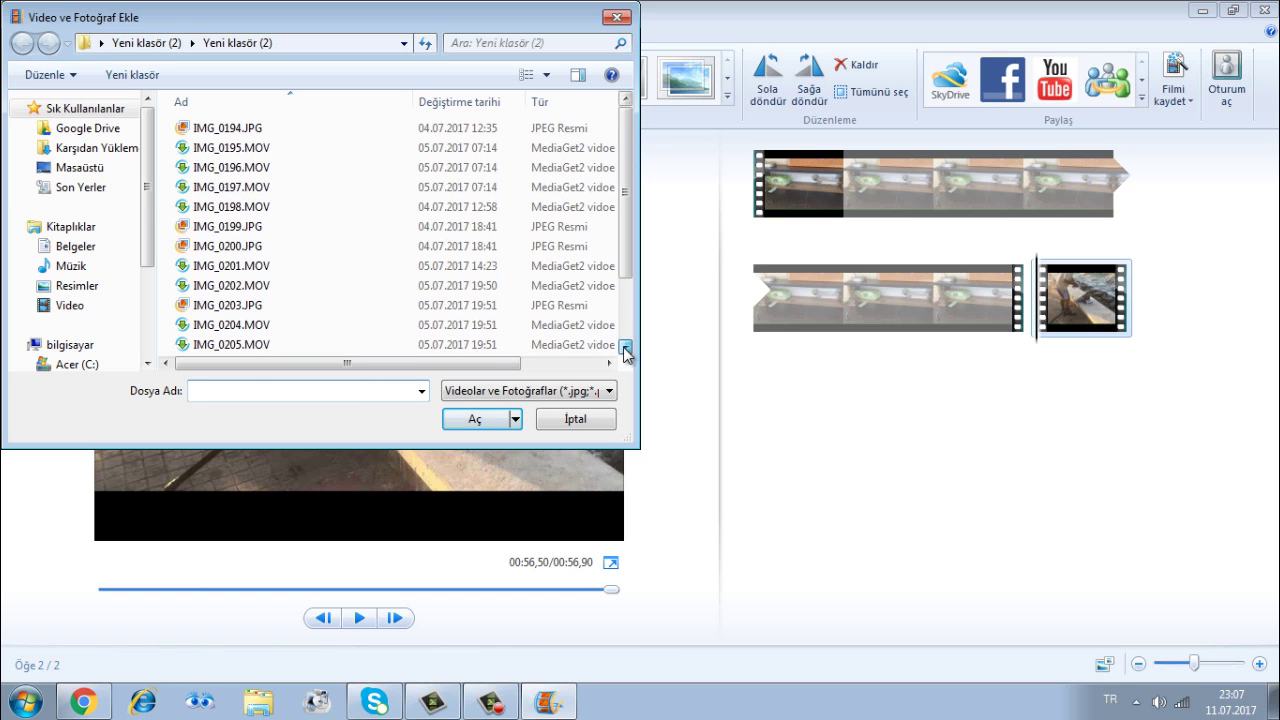
left_click(625, 346)
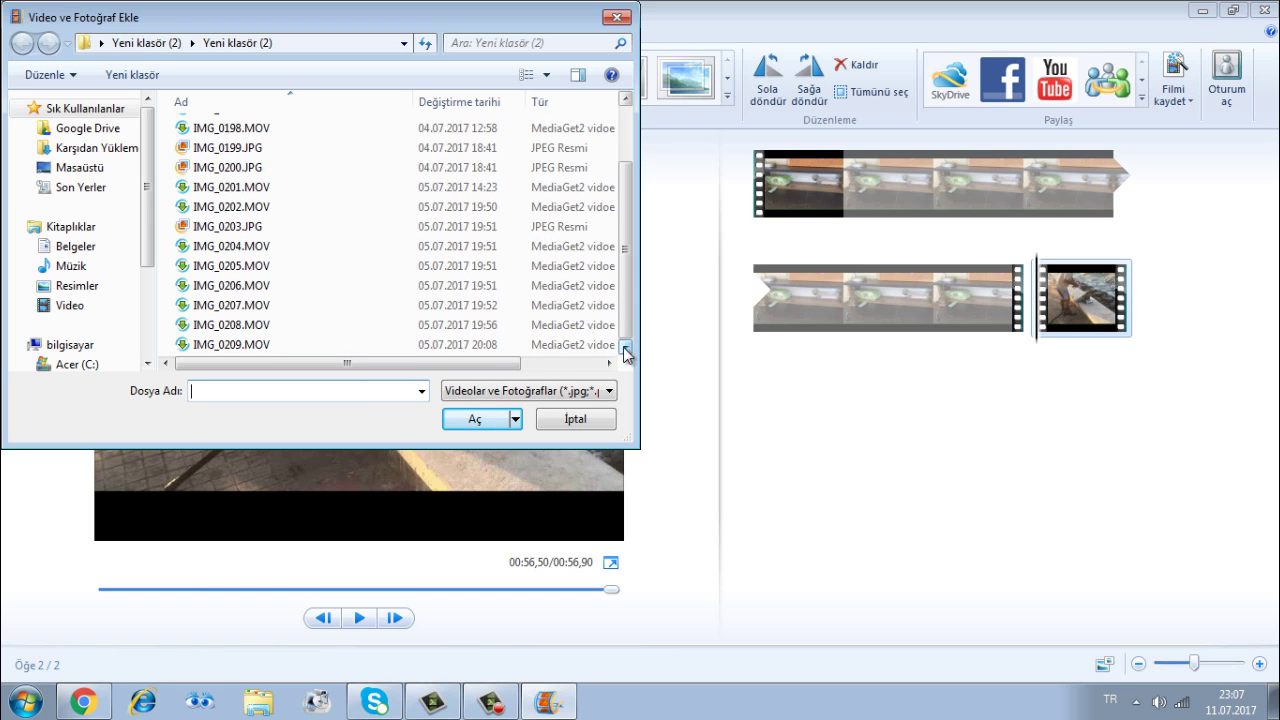
left_click(229, 190)
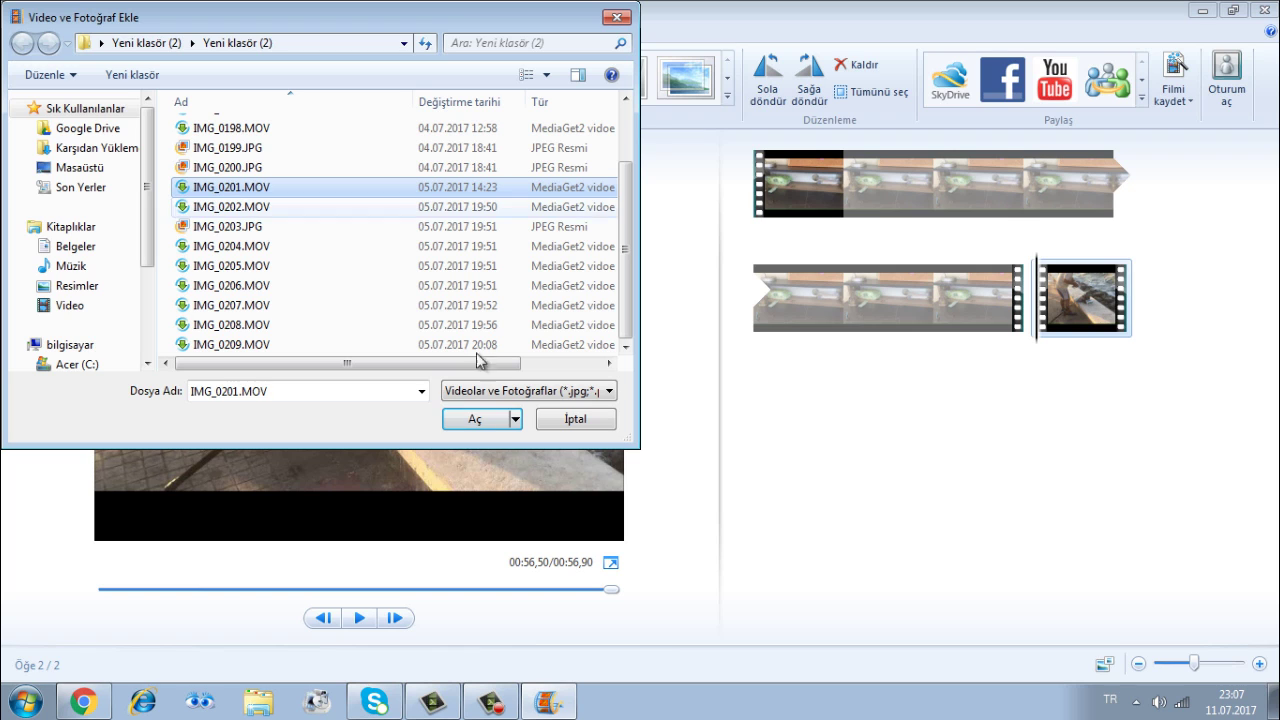
left_click(479, 421)
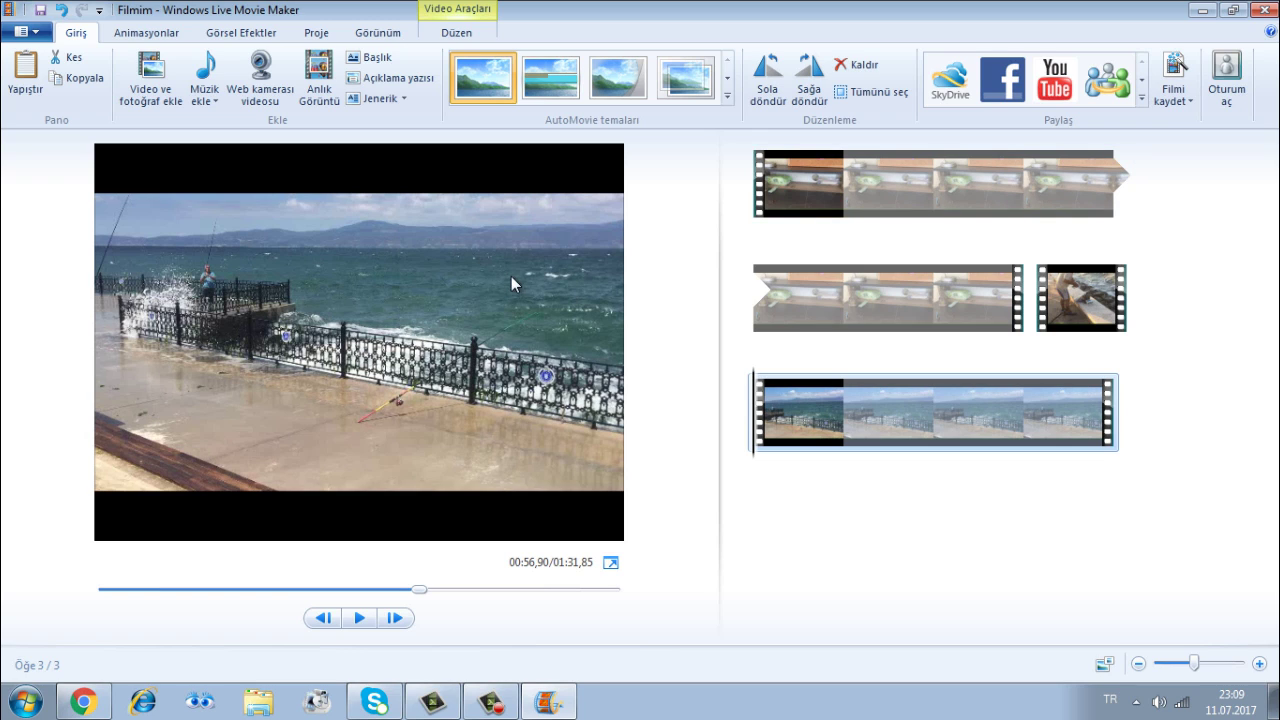
Insert a title card before the first clip and clear its default date text.
left_click(766, 208)
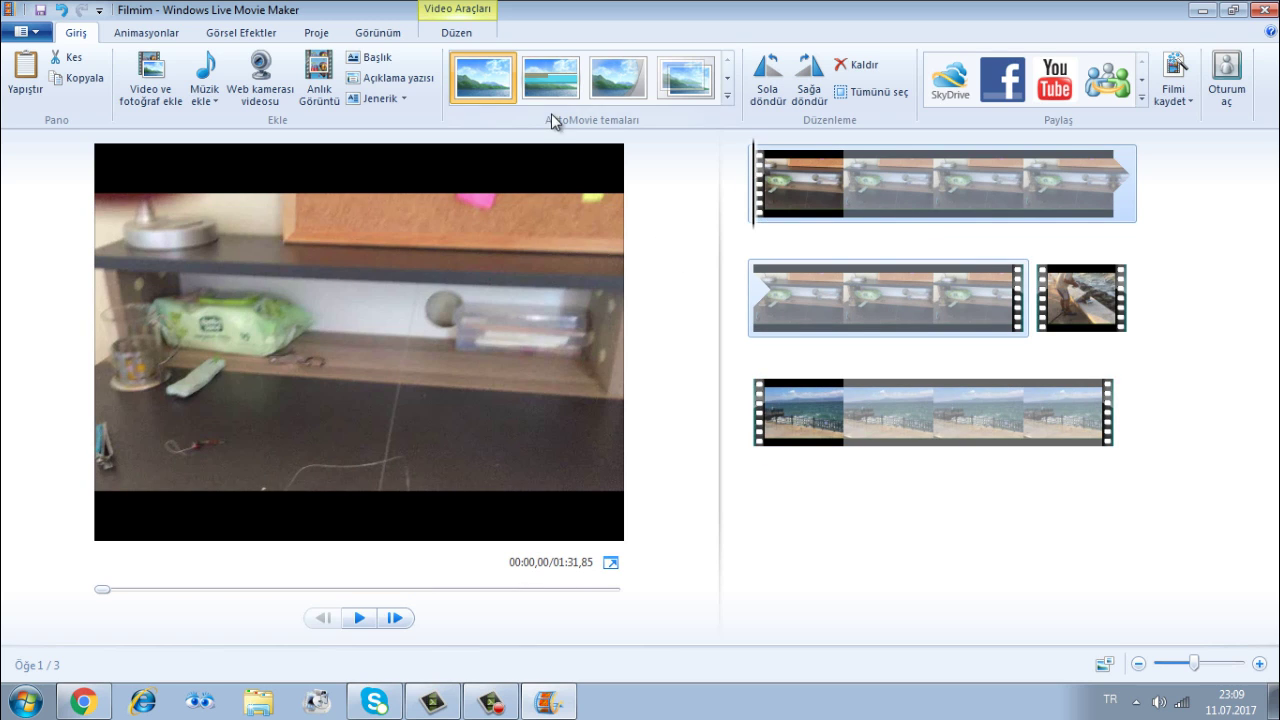
left_click(378, 62)
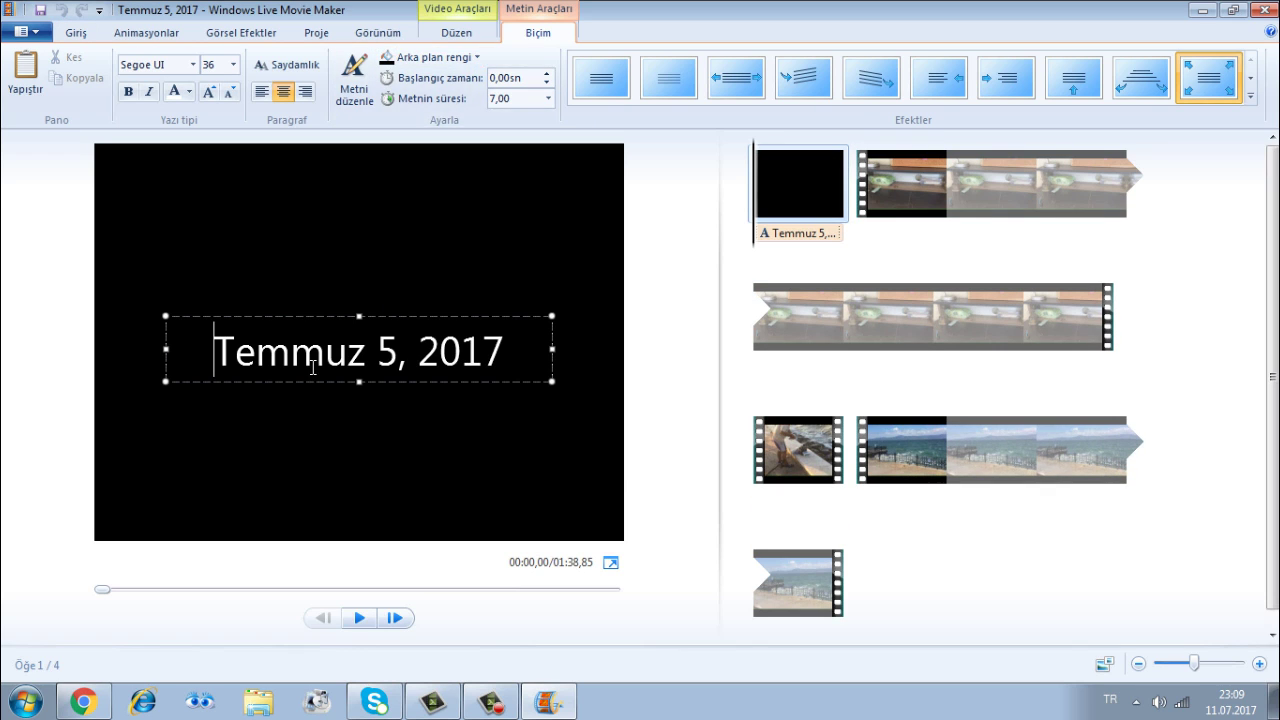
left_click(509, 356)
key("BackSpace")
key("BackSpace")
key("BackSpace")
key("BackSpace")
key("BackSpace")
key("BackSpace")
key("BackSpace")
key("BackSpace")
key("BackSpace")
key("BackSpace")
key("BackSpace")
key("BackSpace")
key("BackSpace")
key("BackSpace")
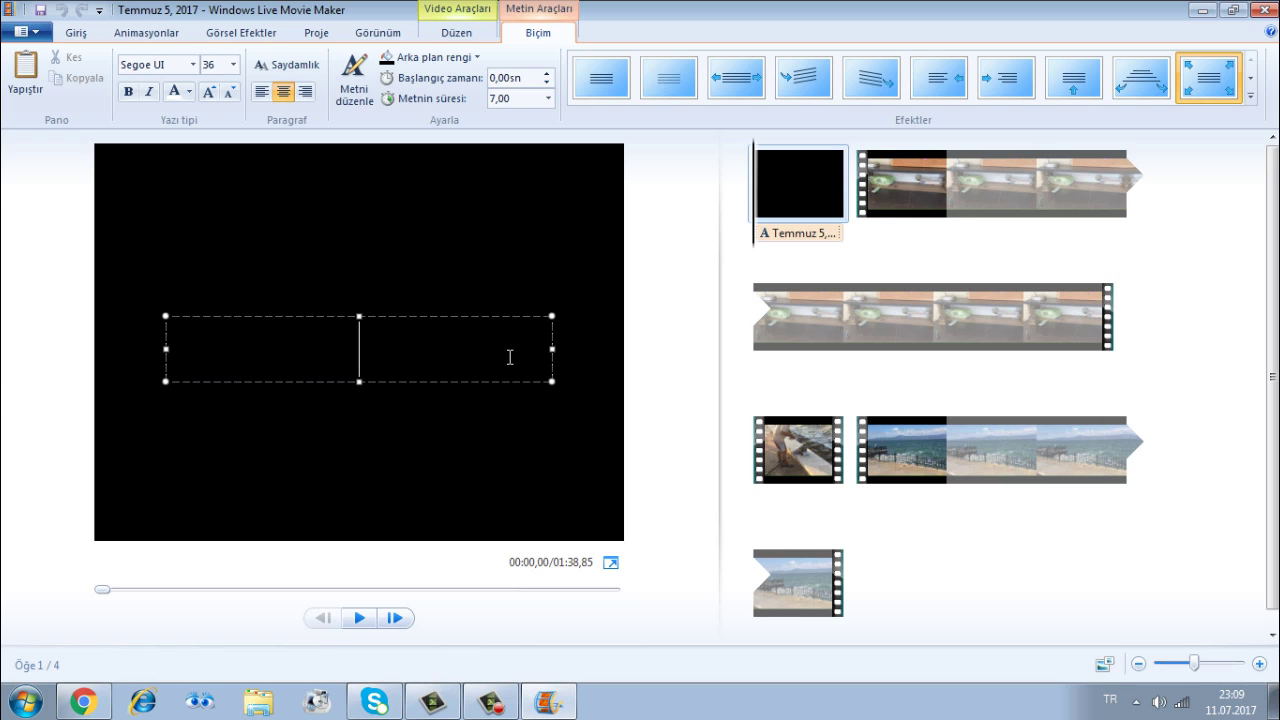
Enter "windows live movie maker programı" as the text of the opening title card.
type("Win")
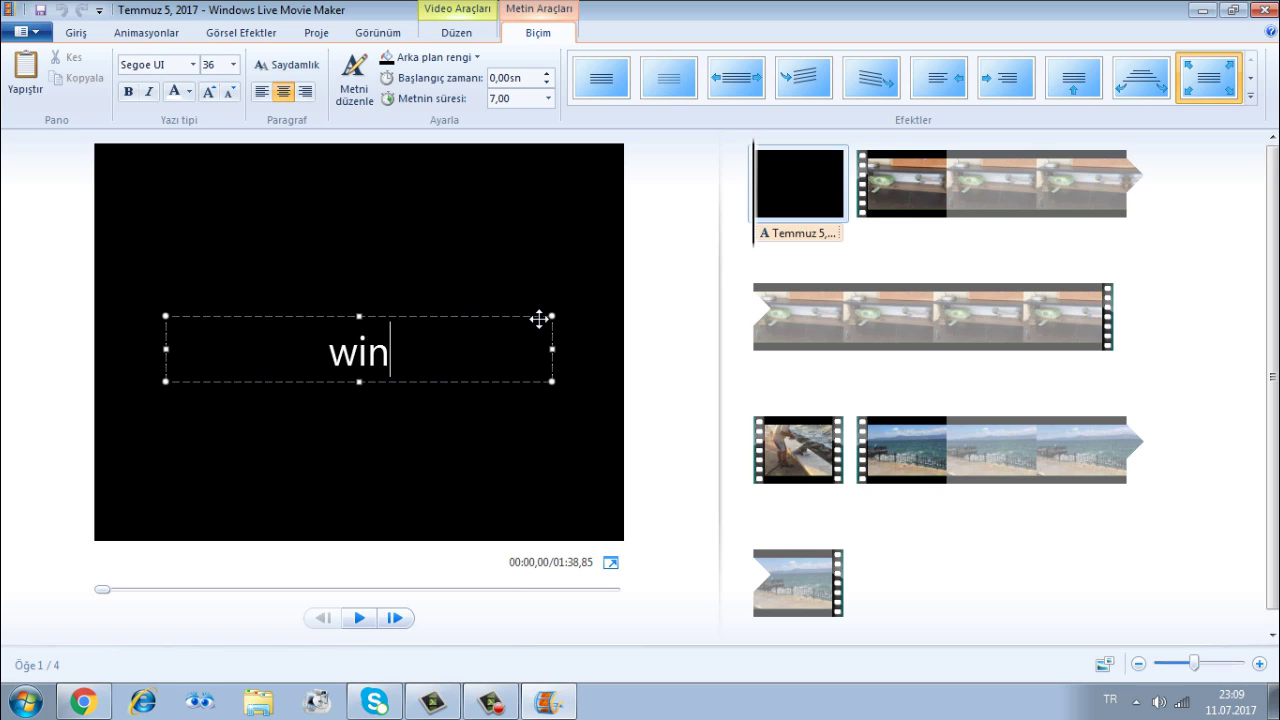
type("dows")
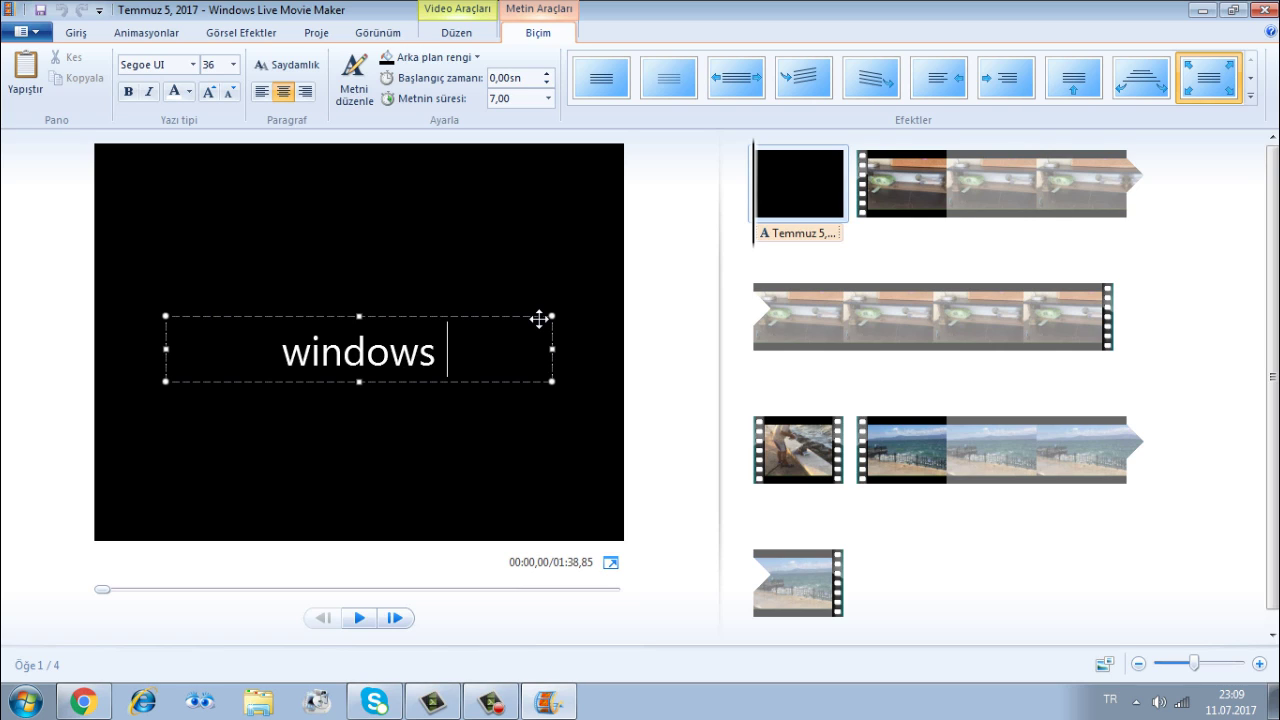
type(" live m")
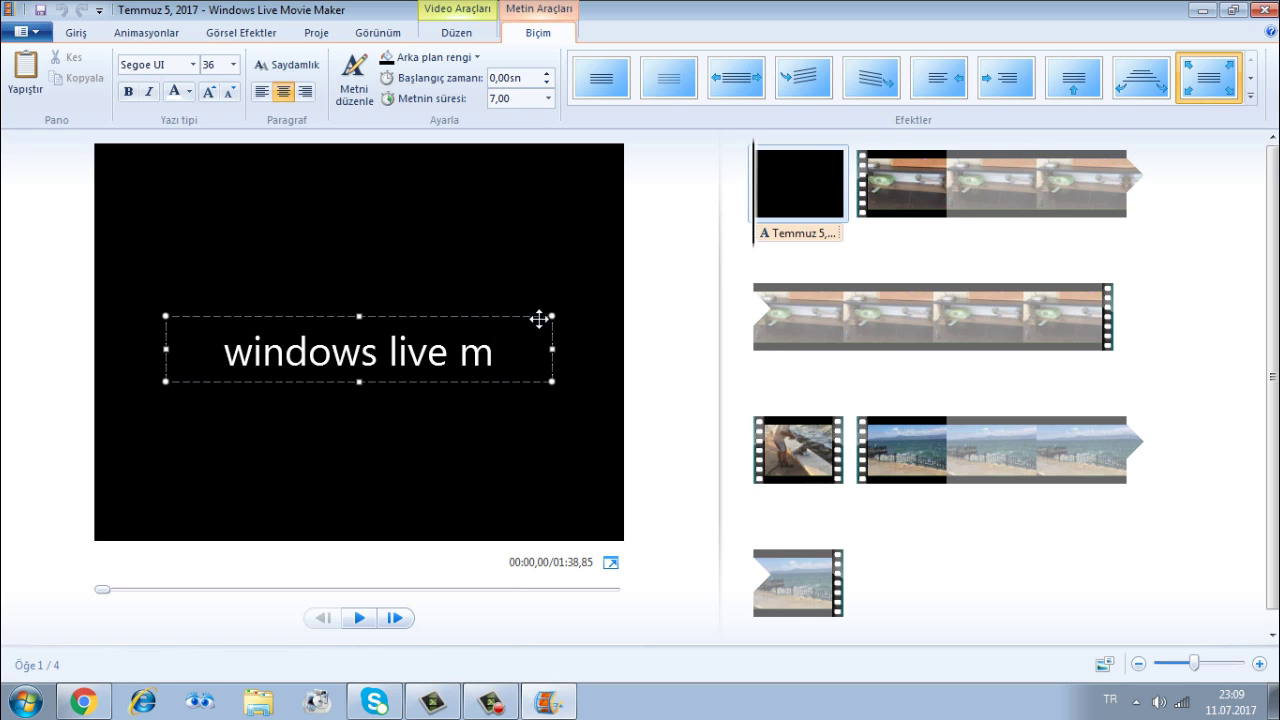
type("o")
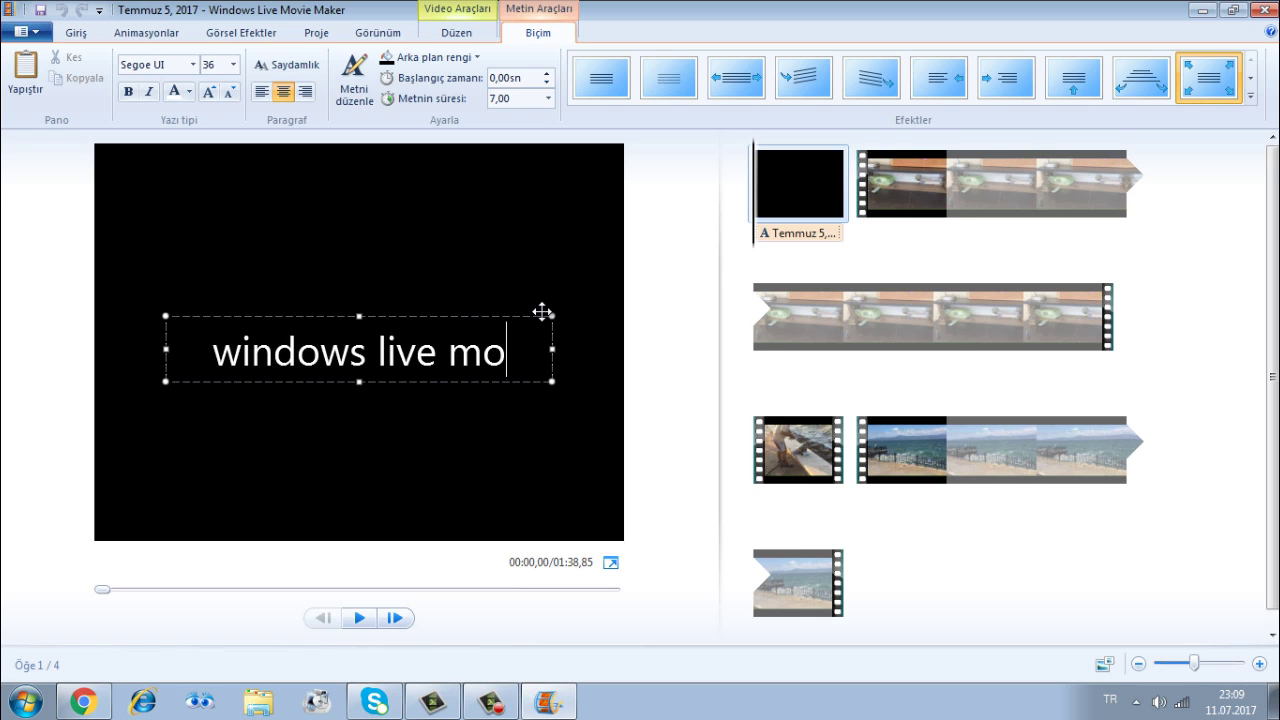
type("vie ")
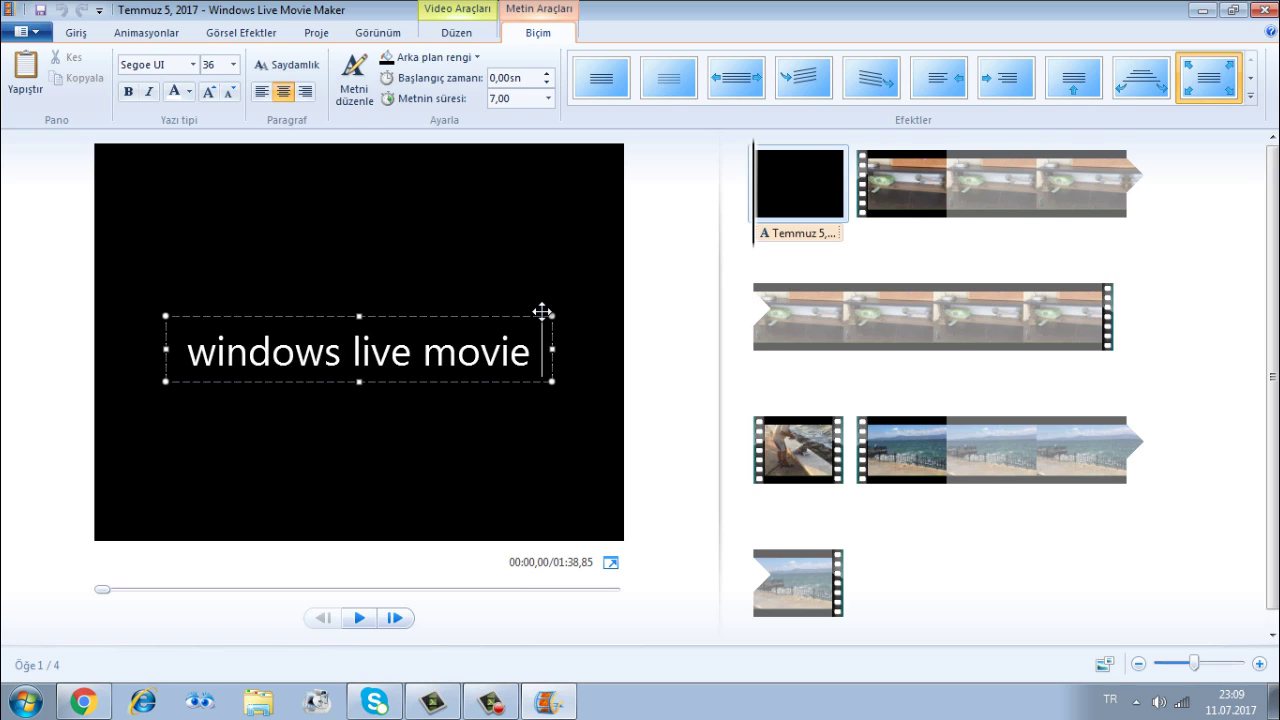
type("maker ")
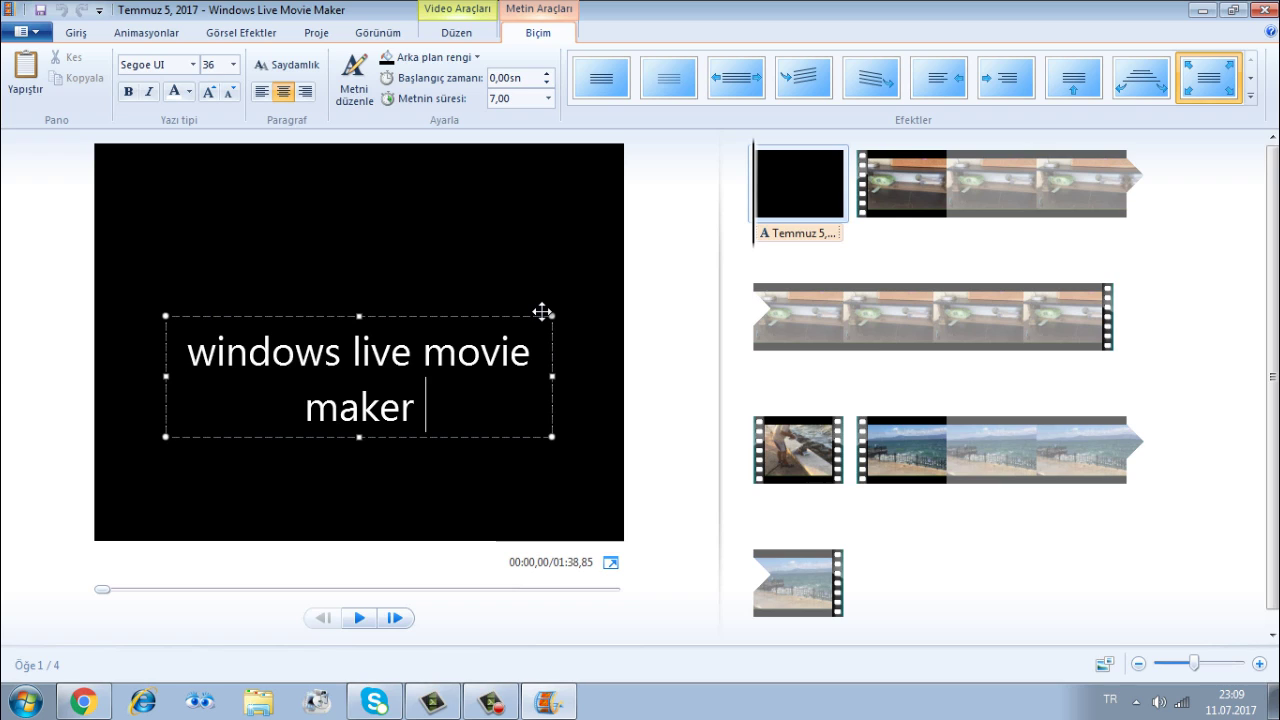
type("pro")
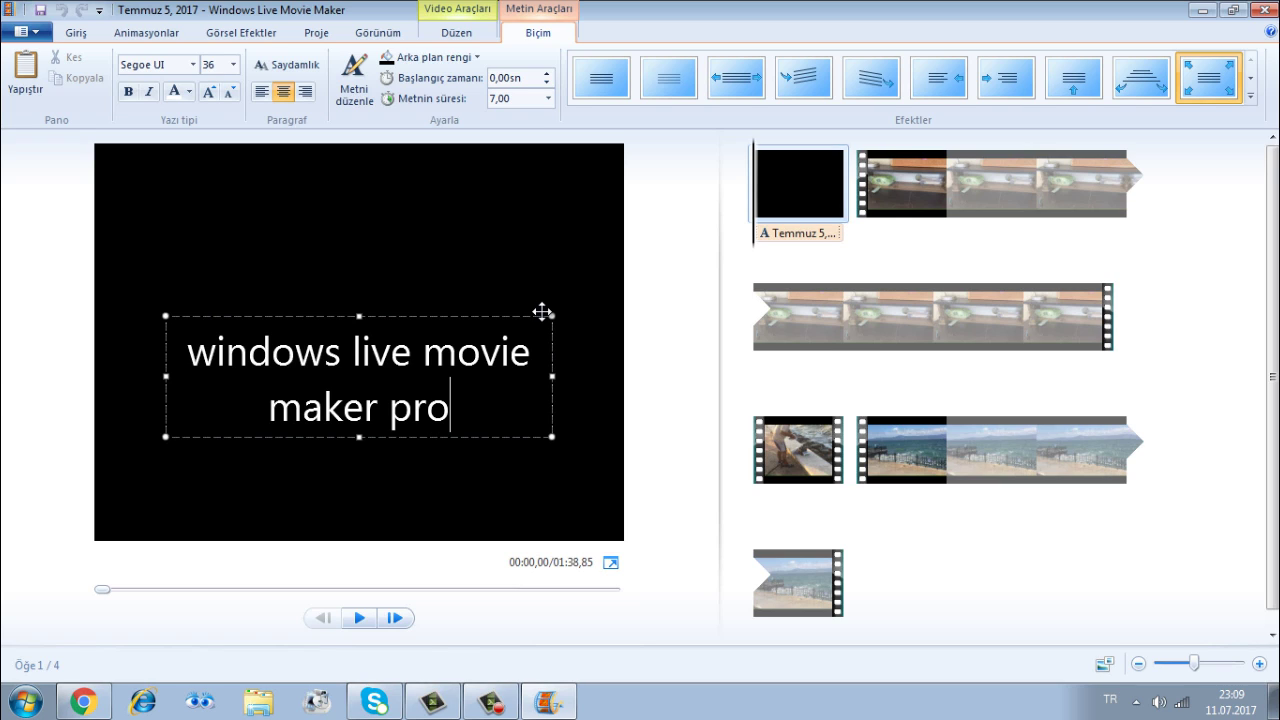
type("g")
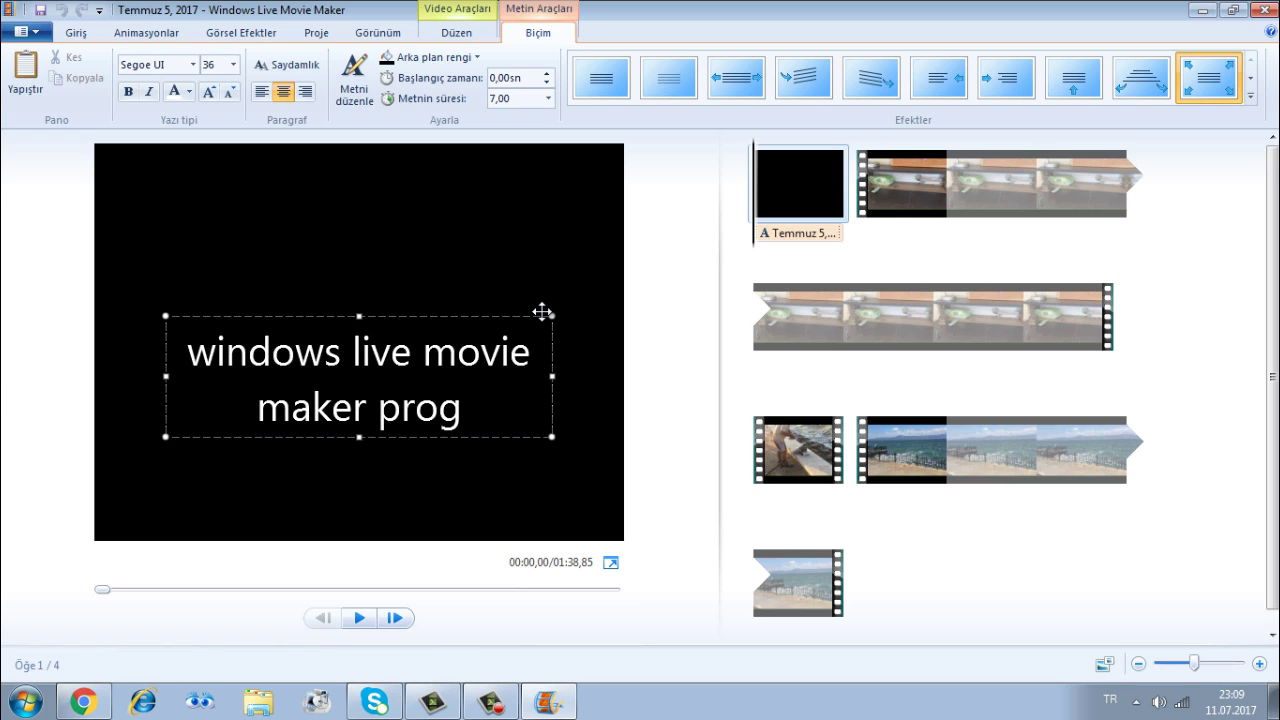
type("ramı")
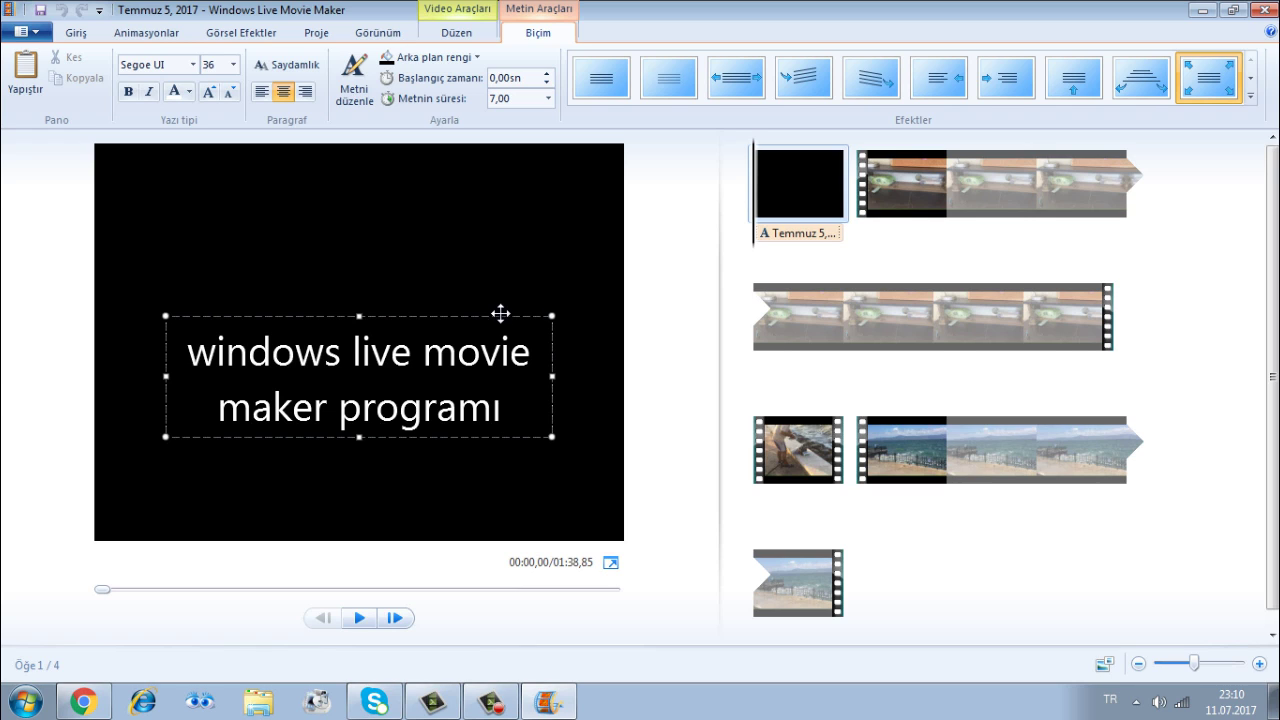
Move the title text box into the upper half of the frame and make all its text bold.
left_click_drag(500, 313, 505, 239)
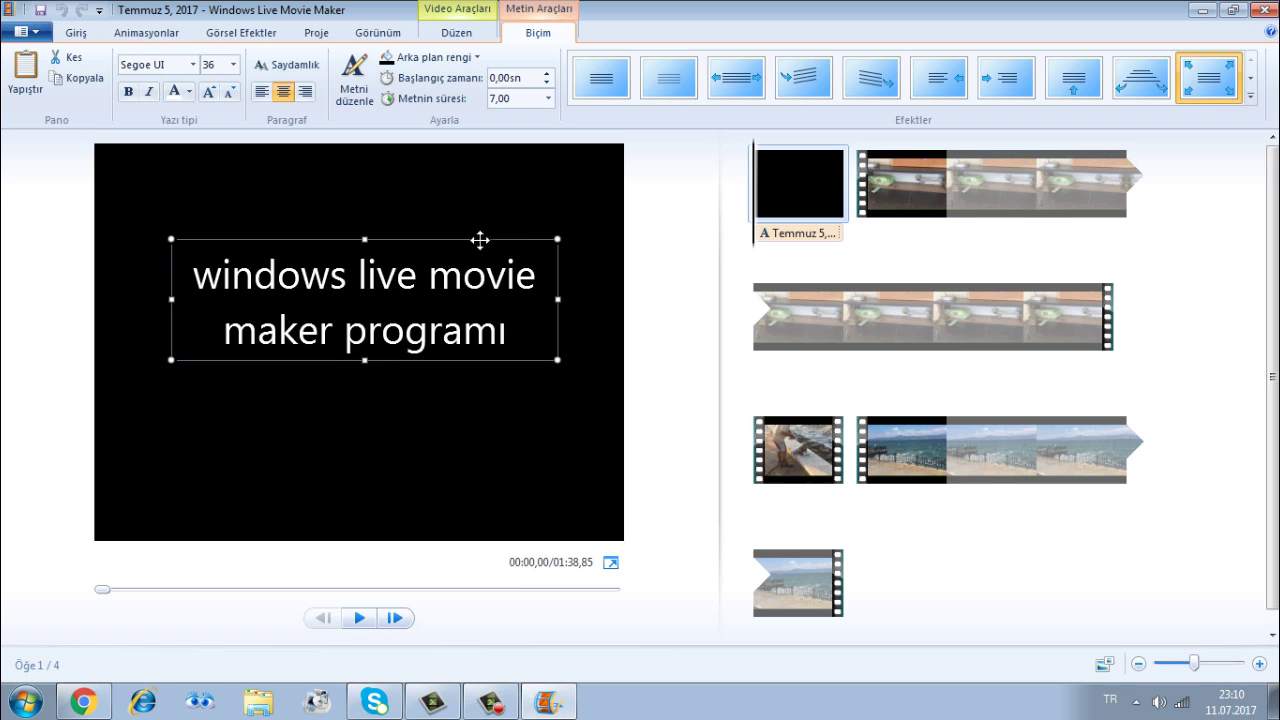
triple_click(213, 285)
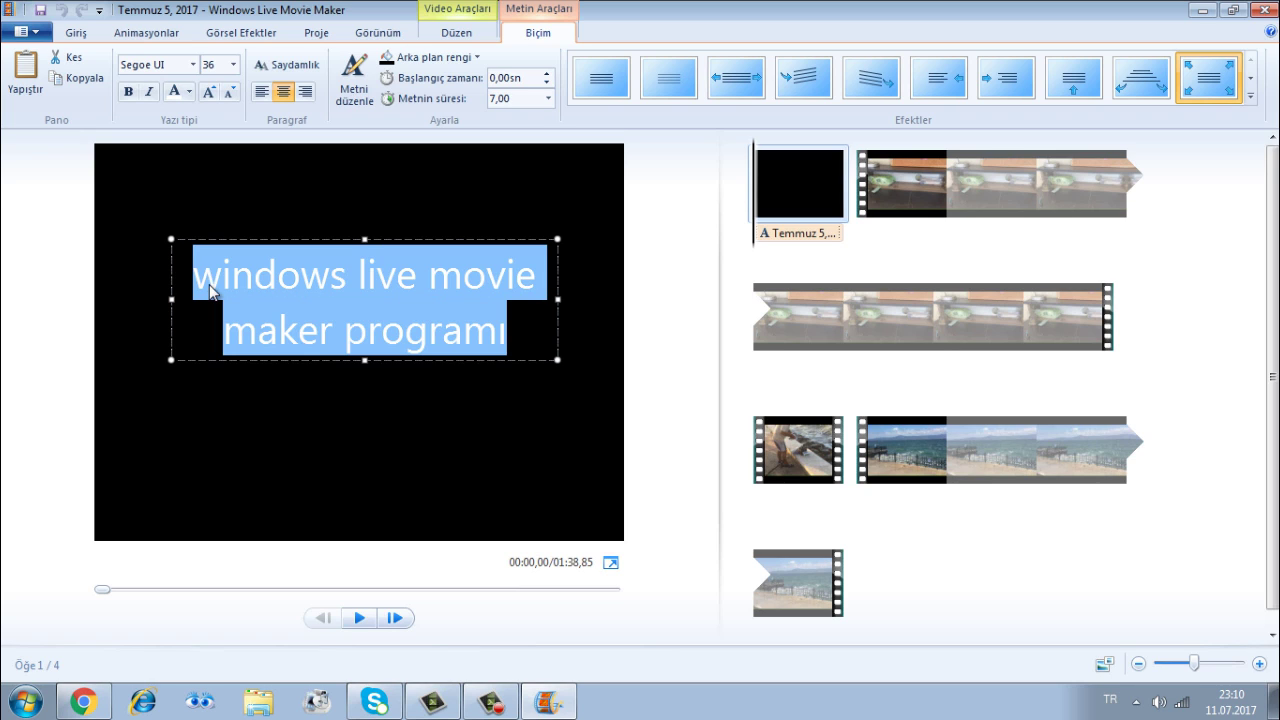
left_click(128, 91)
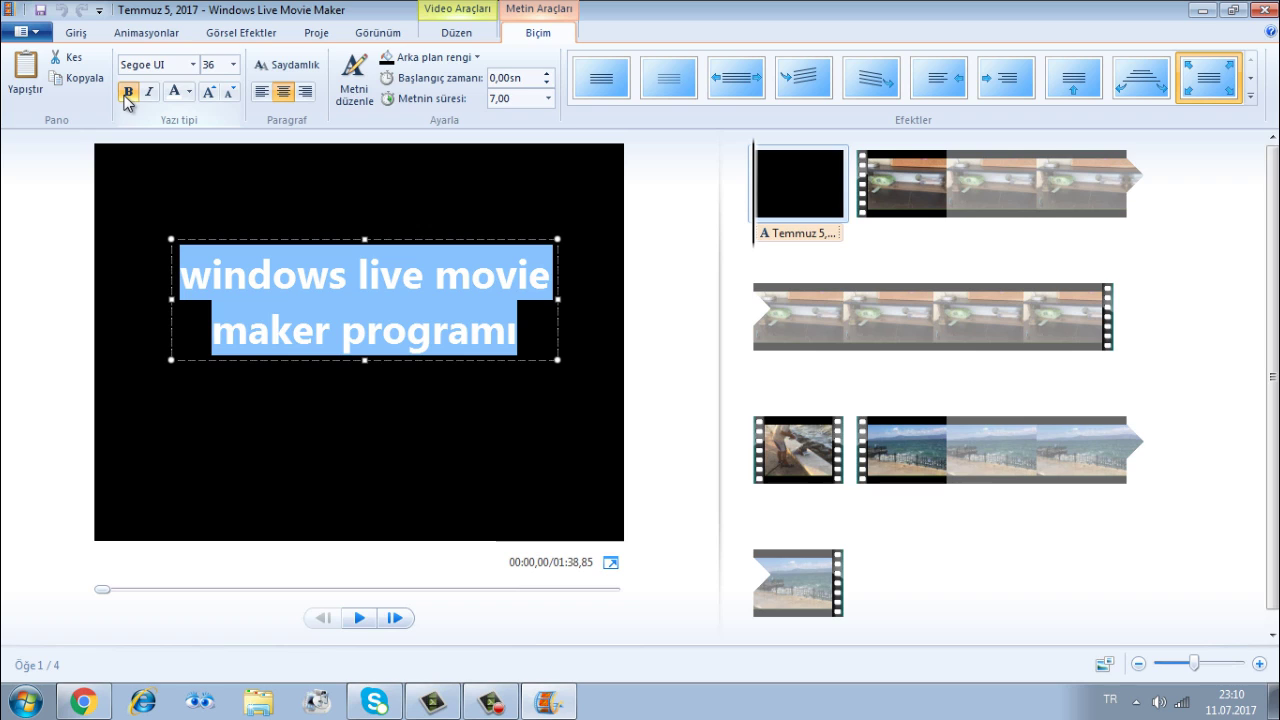
Try font sizes 24, 72 and 16 on the selected title text.
left_click(233, 64)
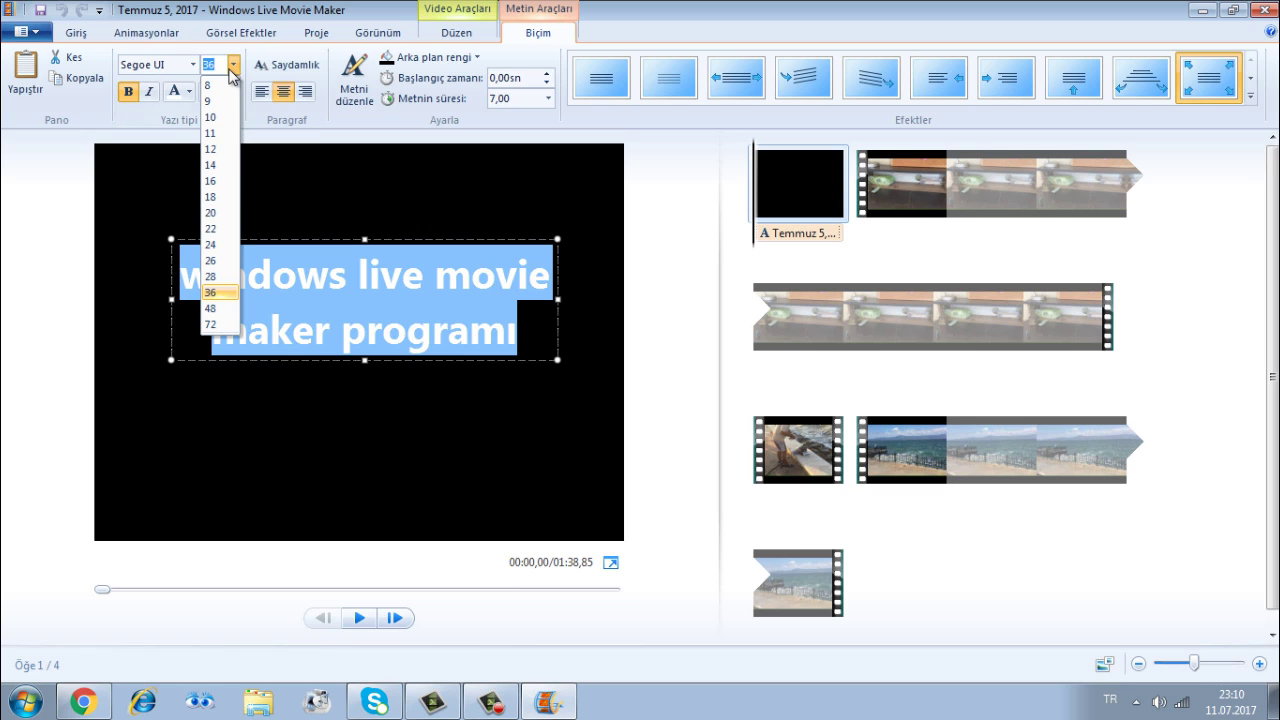
left_click(211, 247)
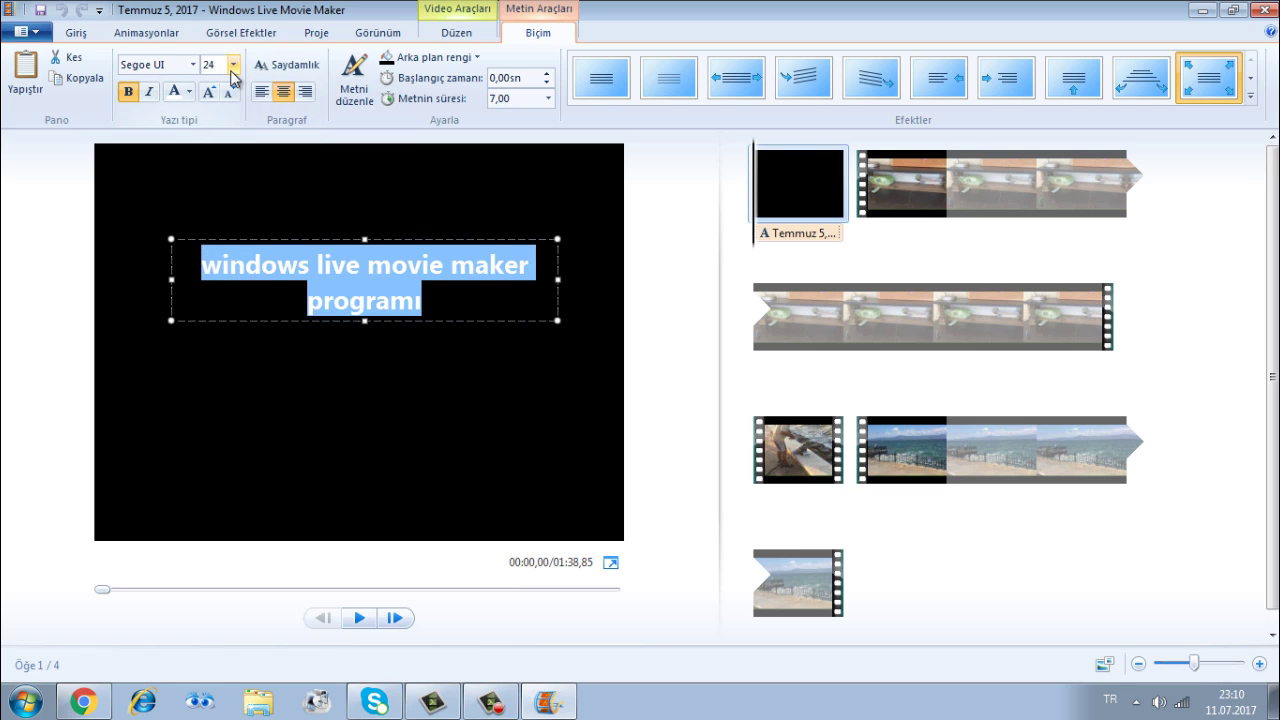
left_click(232, 68)
left_click(219, 326)
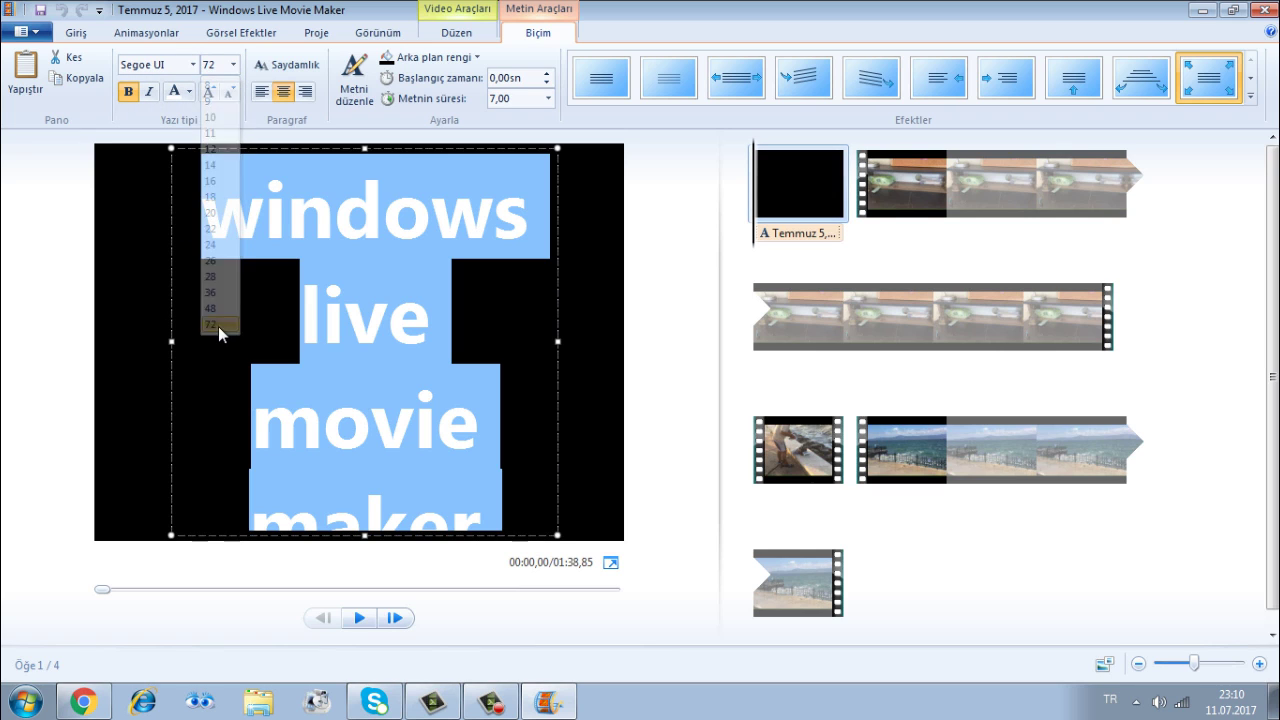
left_click(233, 64)
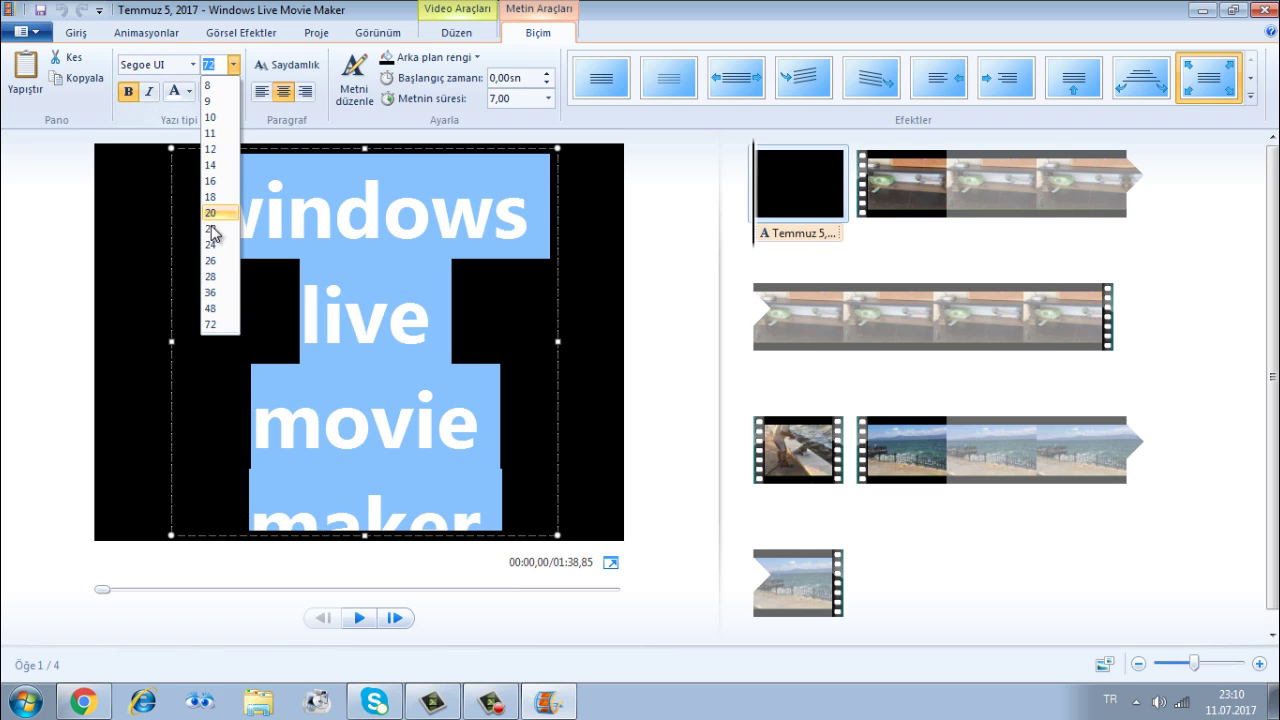
left_click(210, 181)
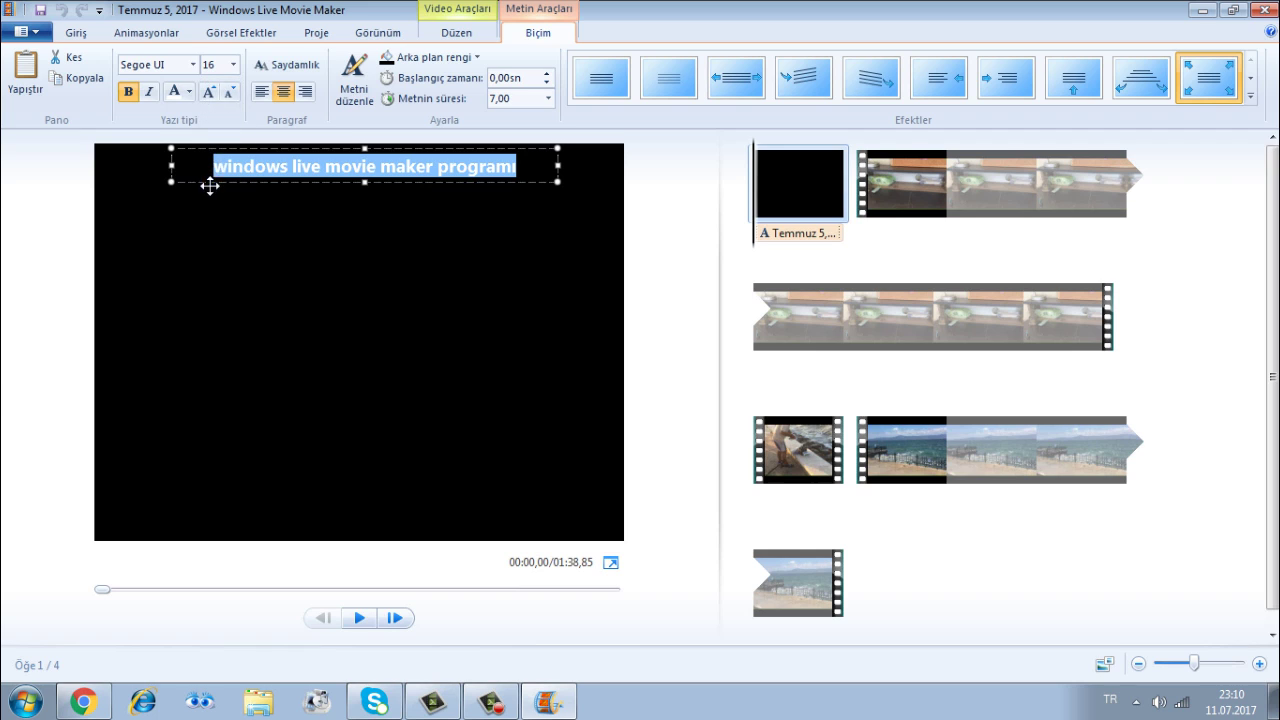
Set the font size of the selected title text to 28.
left_click(233, 64)
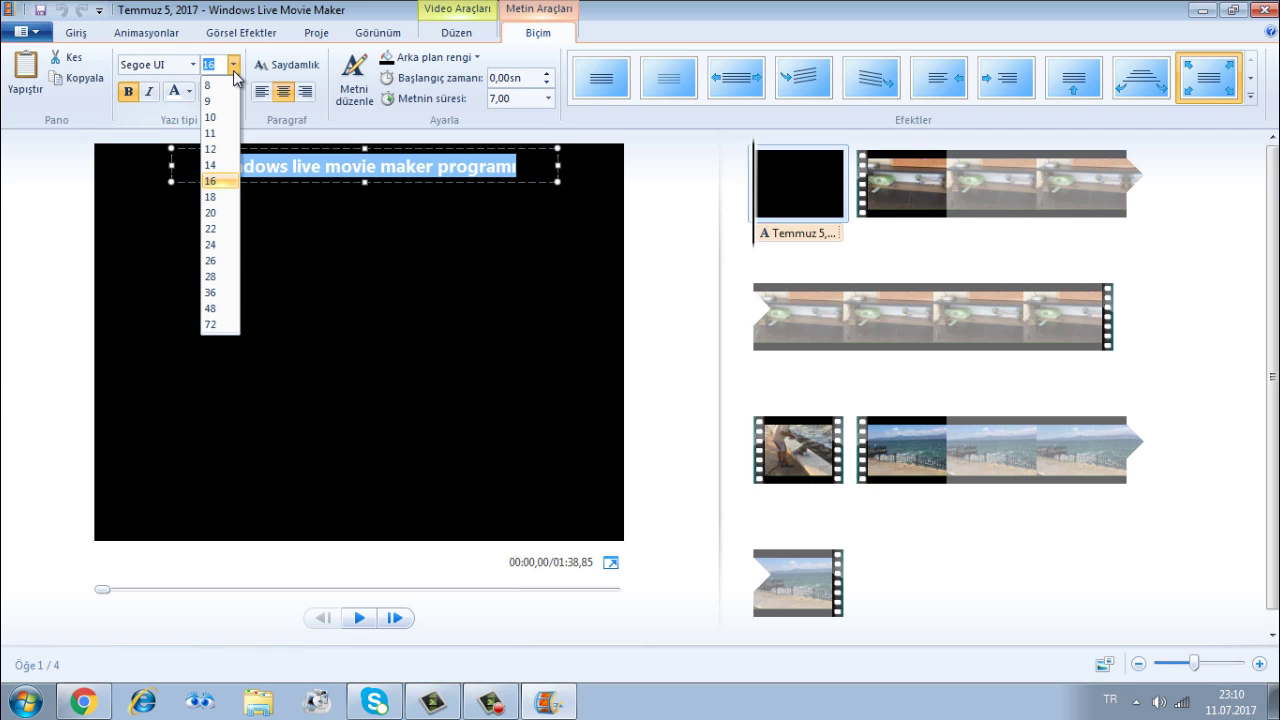
left_click(220, 280)
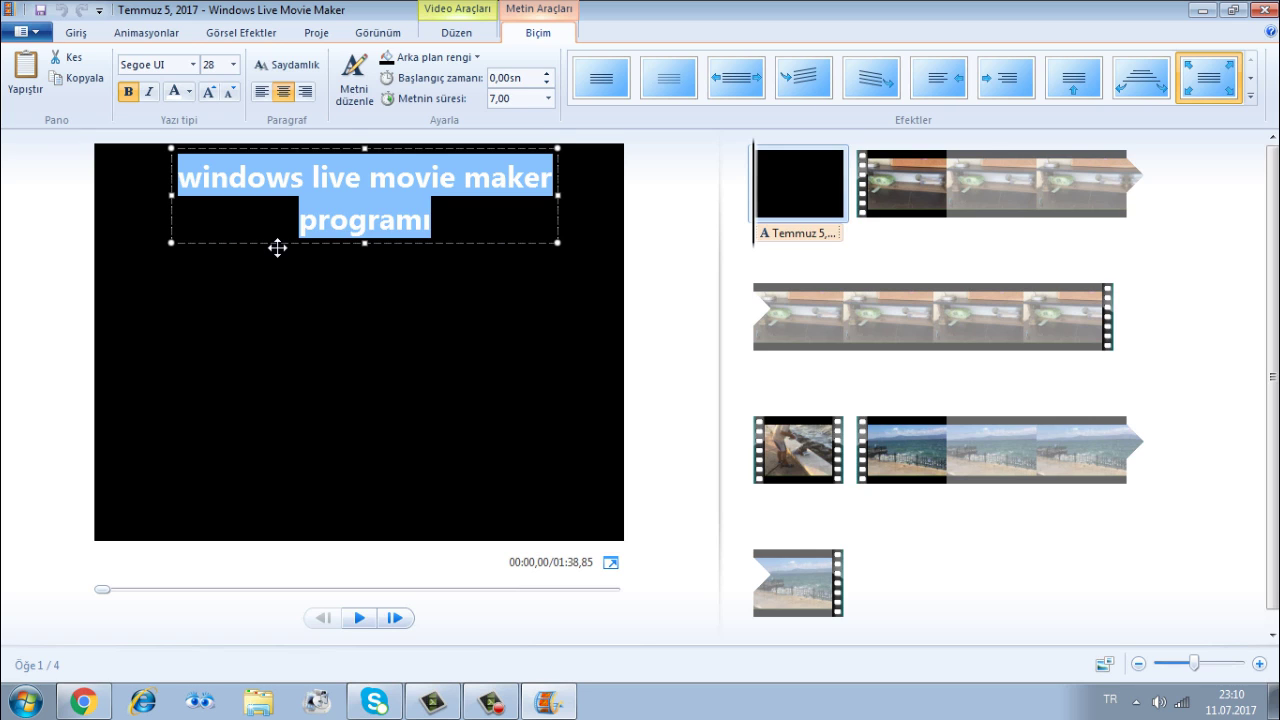
Move the title text box to the middle of the frame and set the title card's background to the darkest blue.
left_click_drag(277, 243, 276, 380)
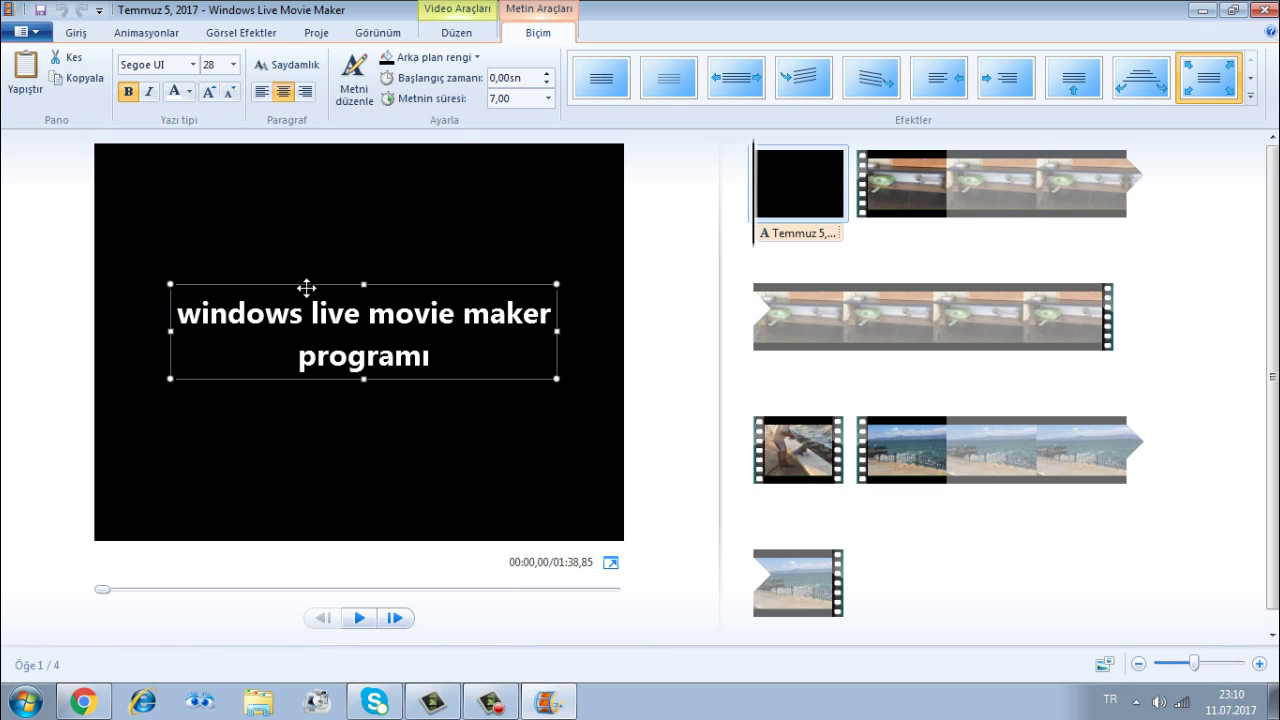
left_click(478, 58)
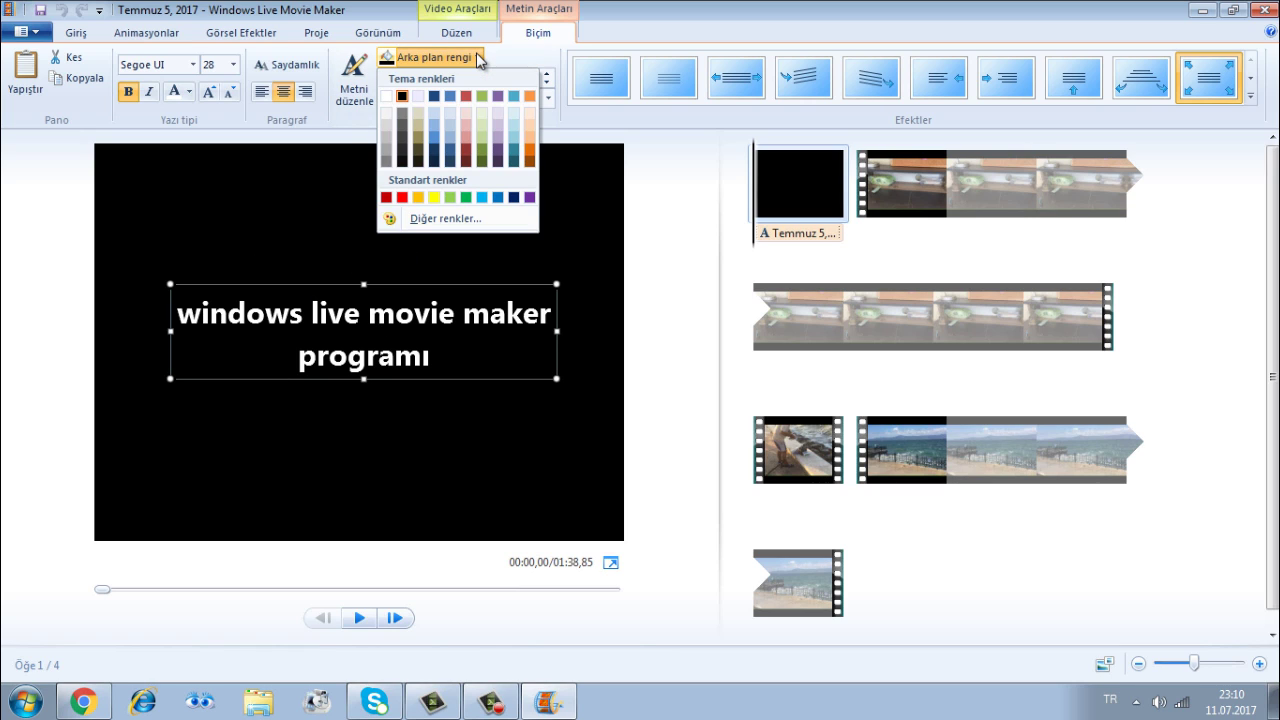
left_click(433, 162)
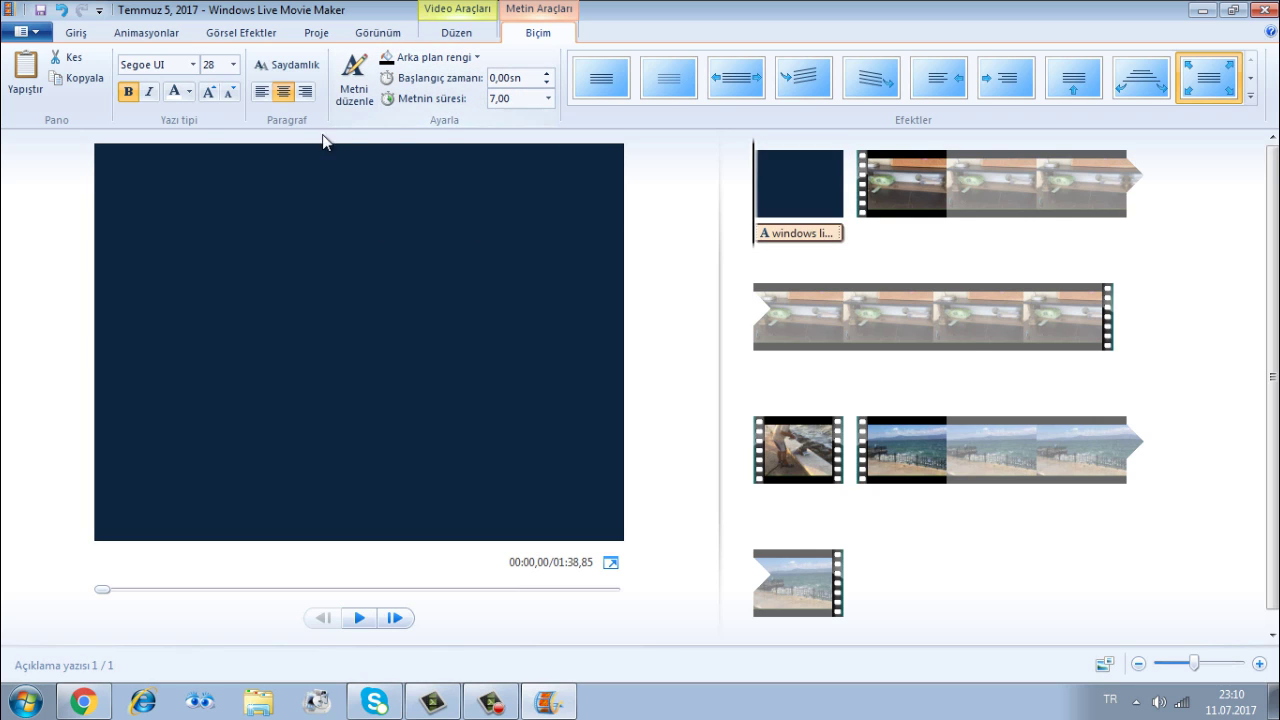
Colour the title text yellow and look through the available text durations.
left_click(189, 93)
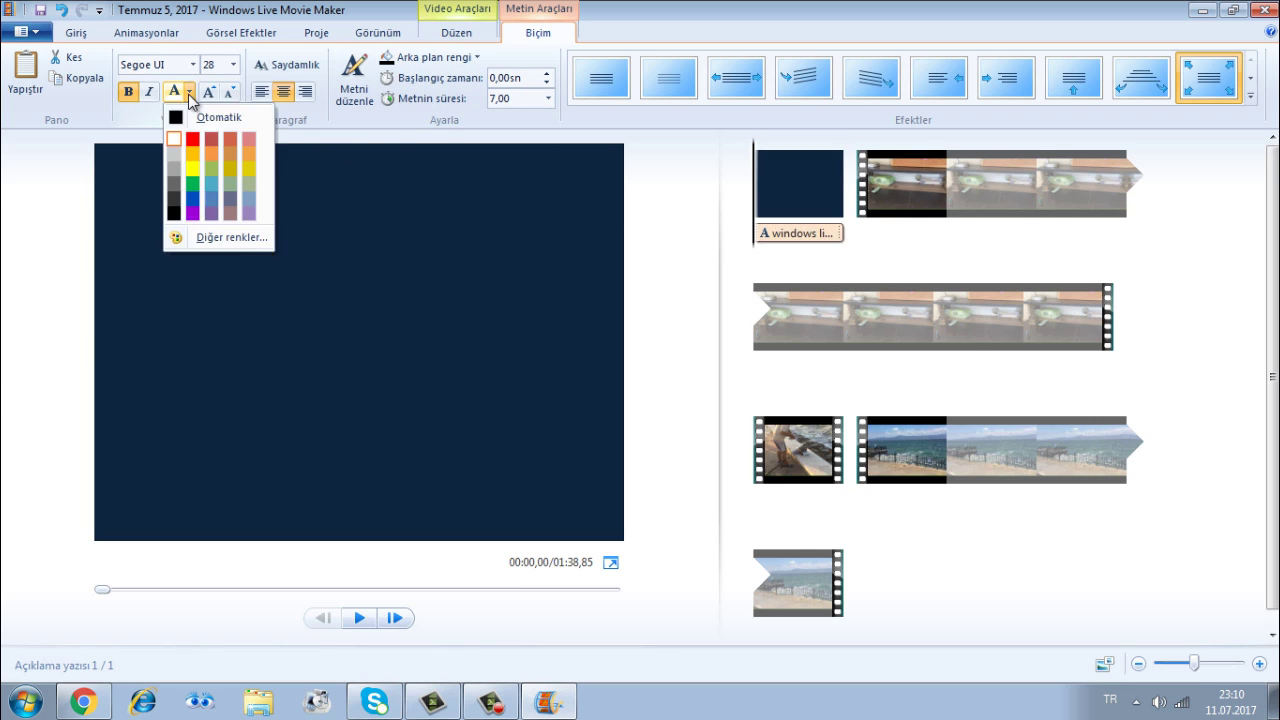
left_click(192, 166)
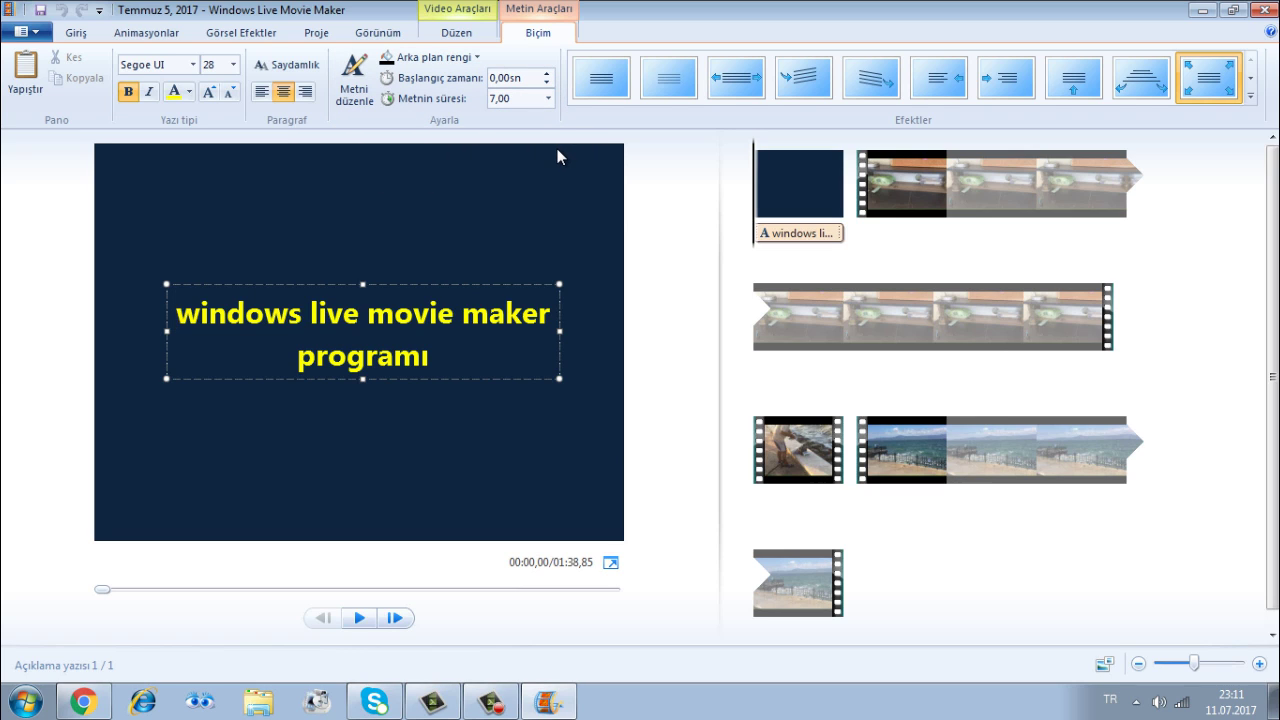
left_click(549, 97)
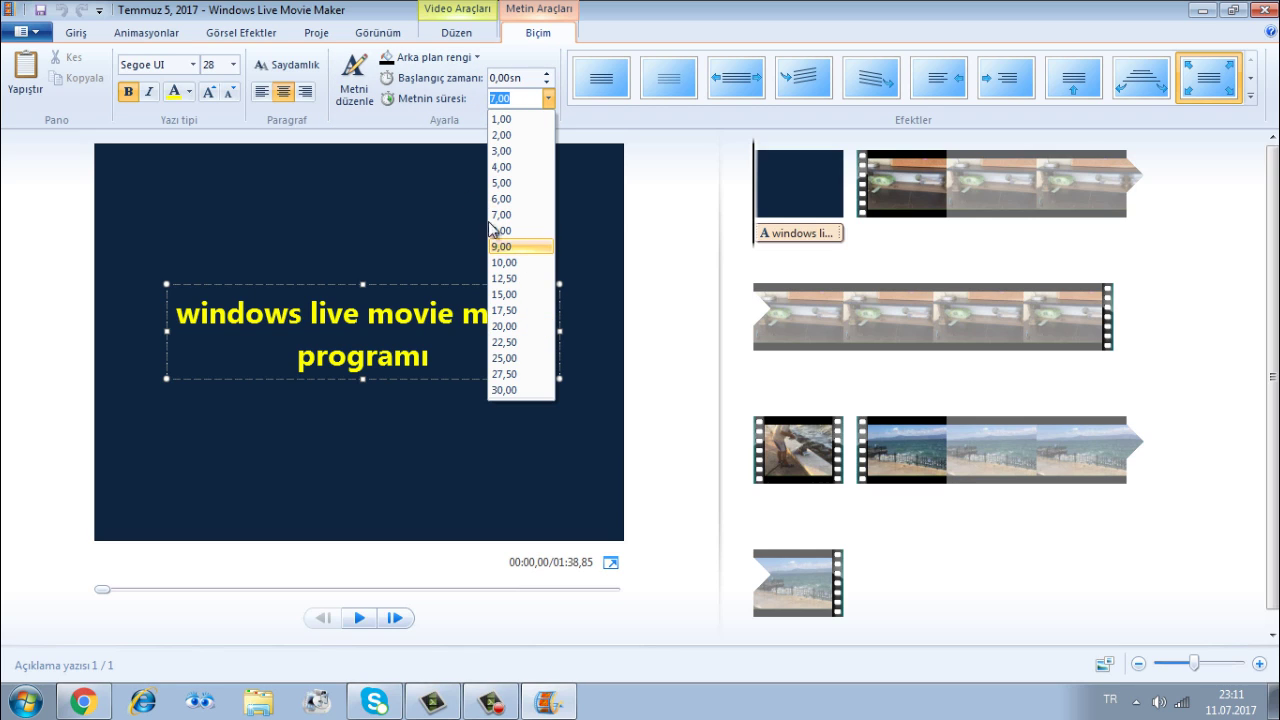
left_click(384, 210)
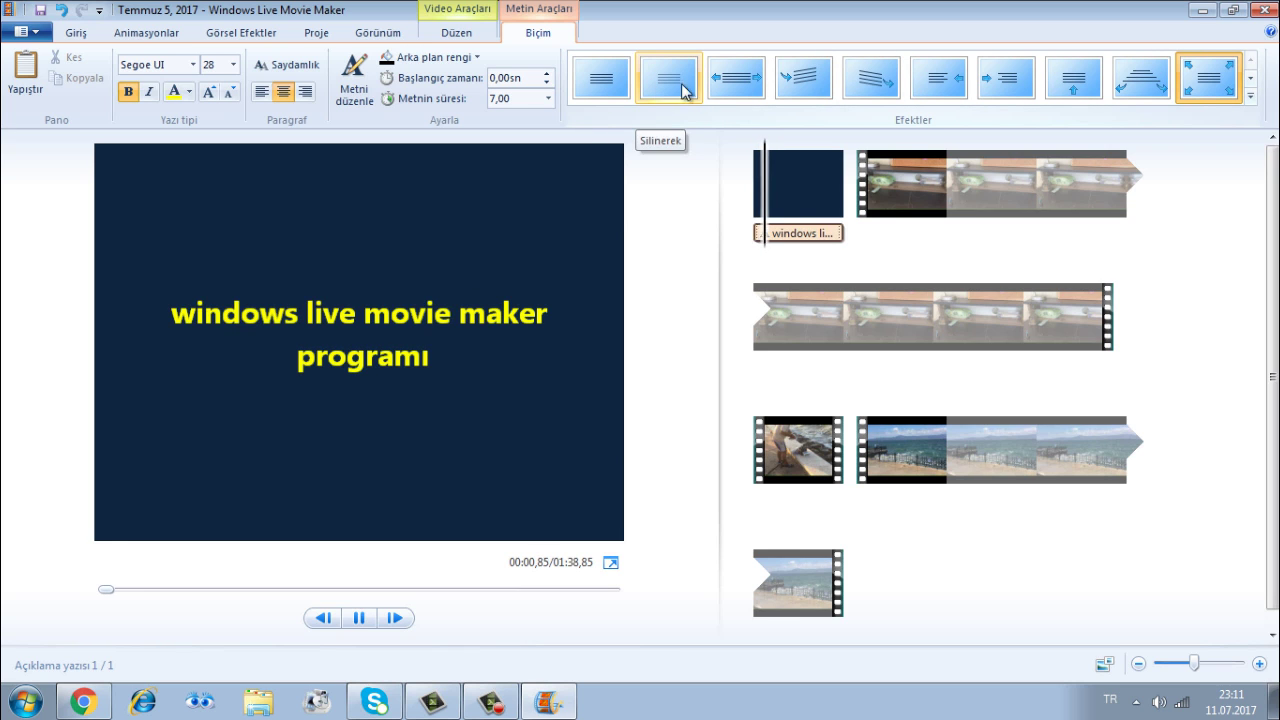
Apply the "Dönerek içeri" text effect to the title and preview the movie's opening into the first video clip.
left_click(800, 82)
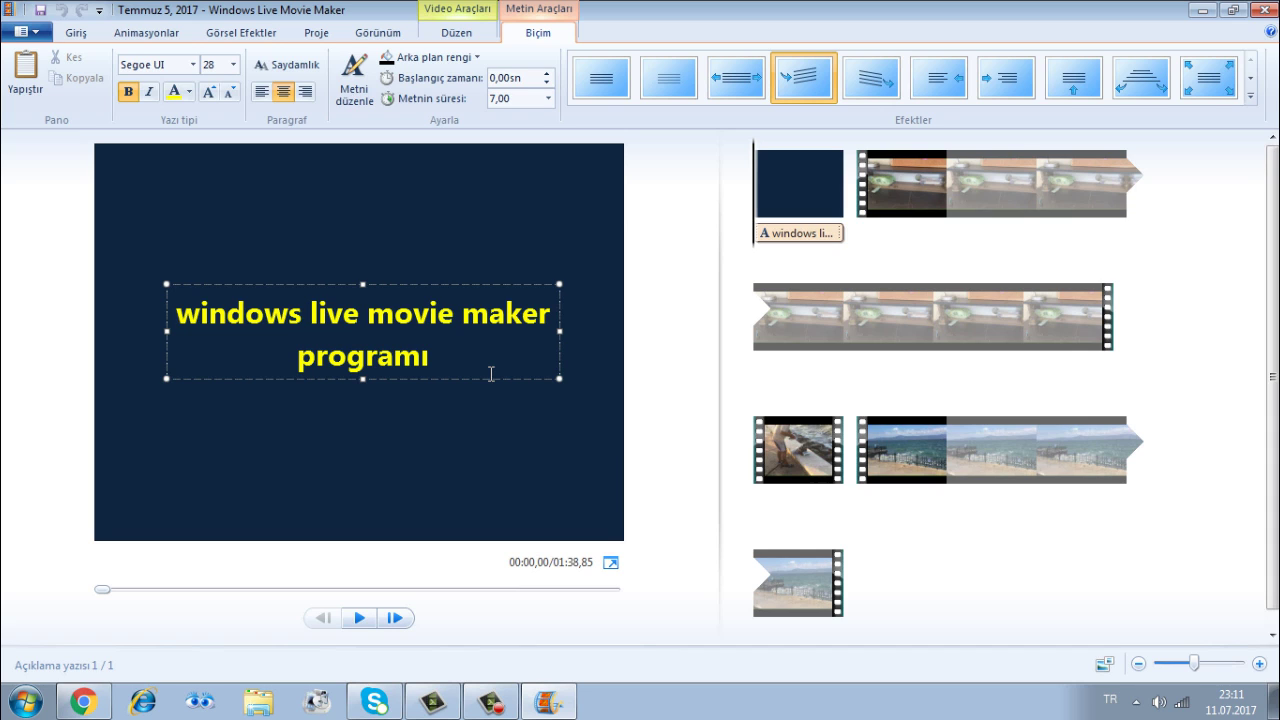
left_click(360, 620)
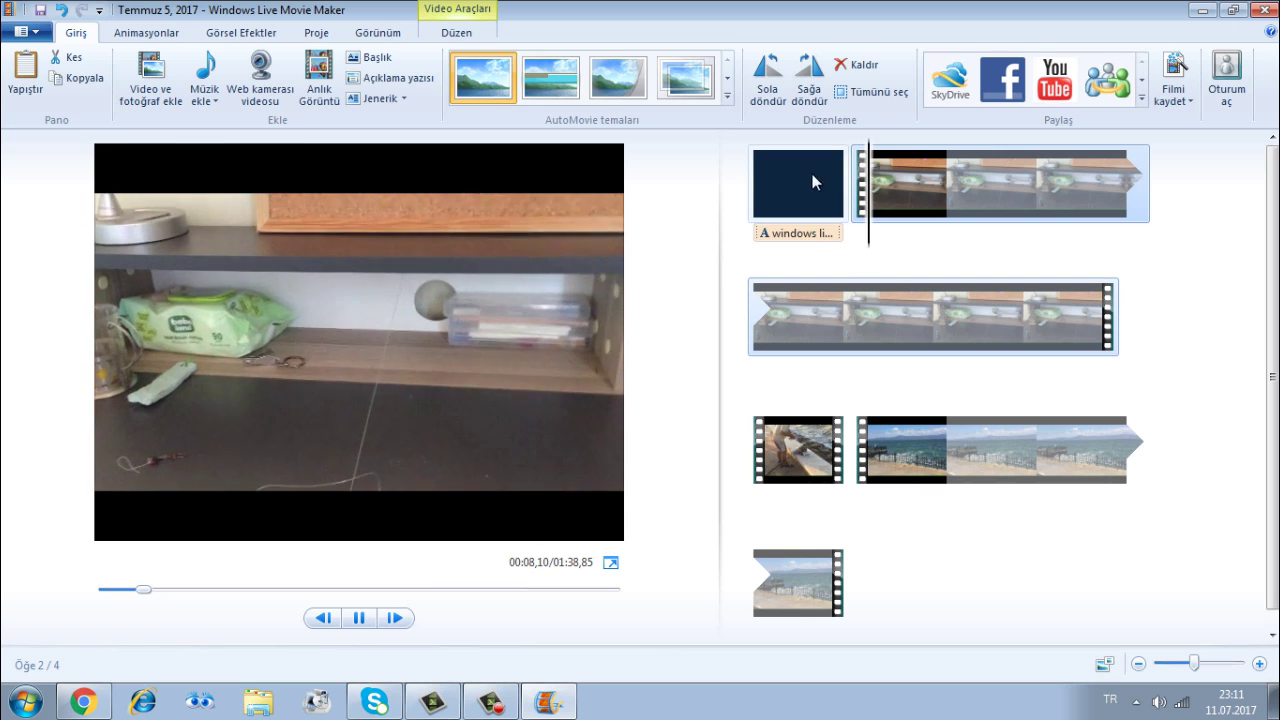
left_click(358, 619)
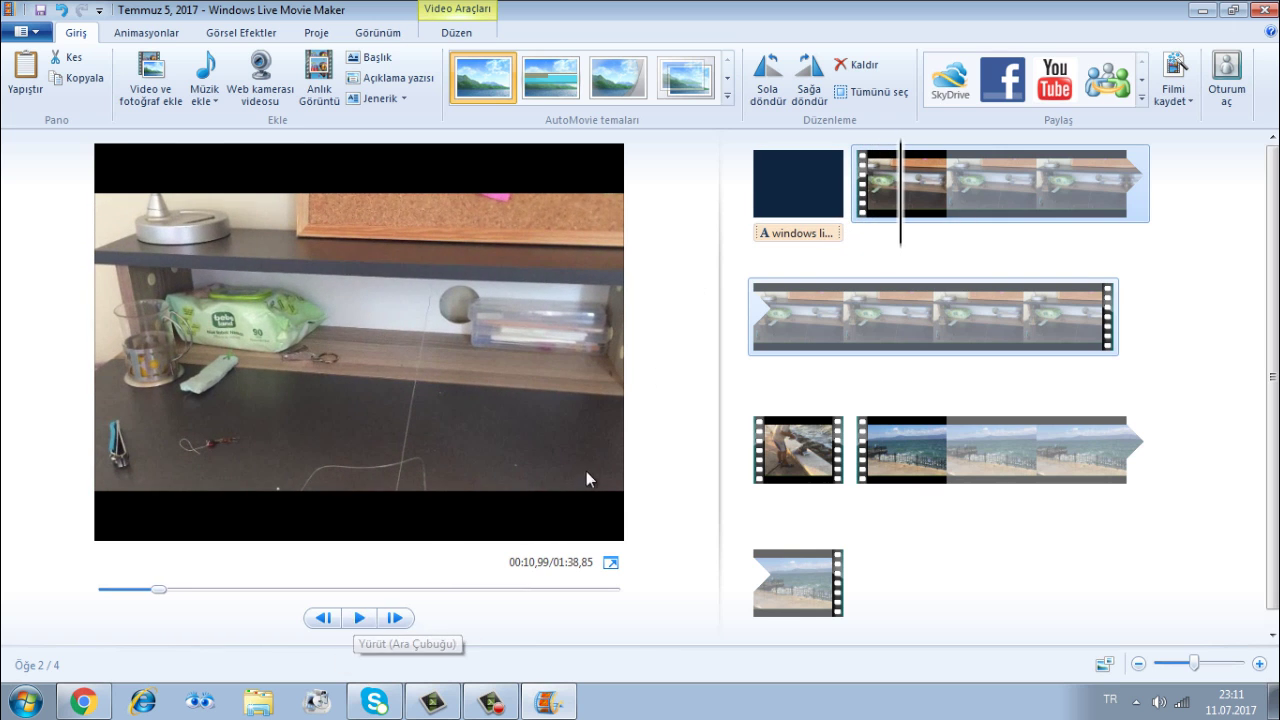
Try different transitions between the title card and the first video clip, and keep the right-pointing wedge transition.
left_click(858, 199)
left_click(824, 190)
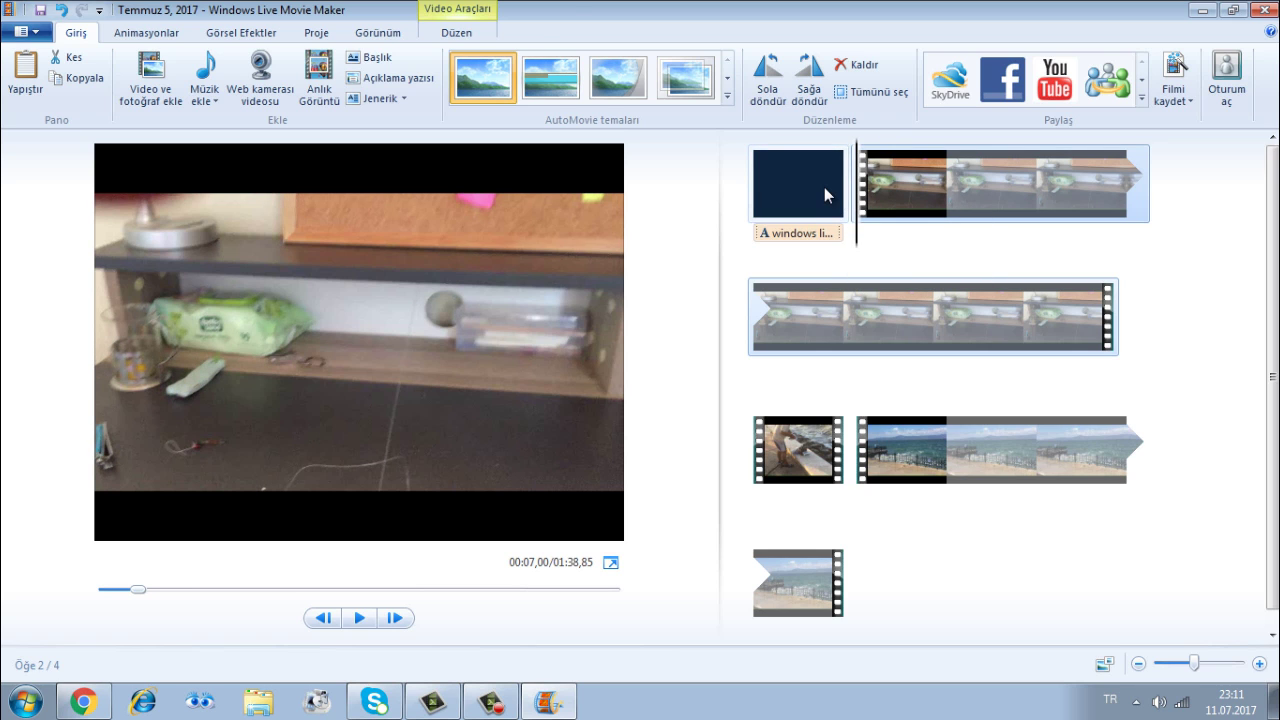
double_click(824, 187)
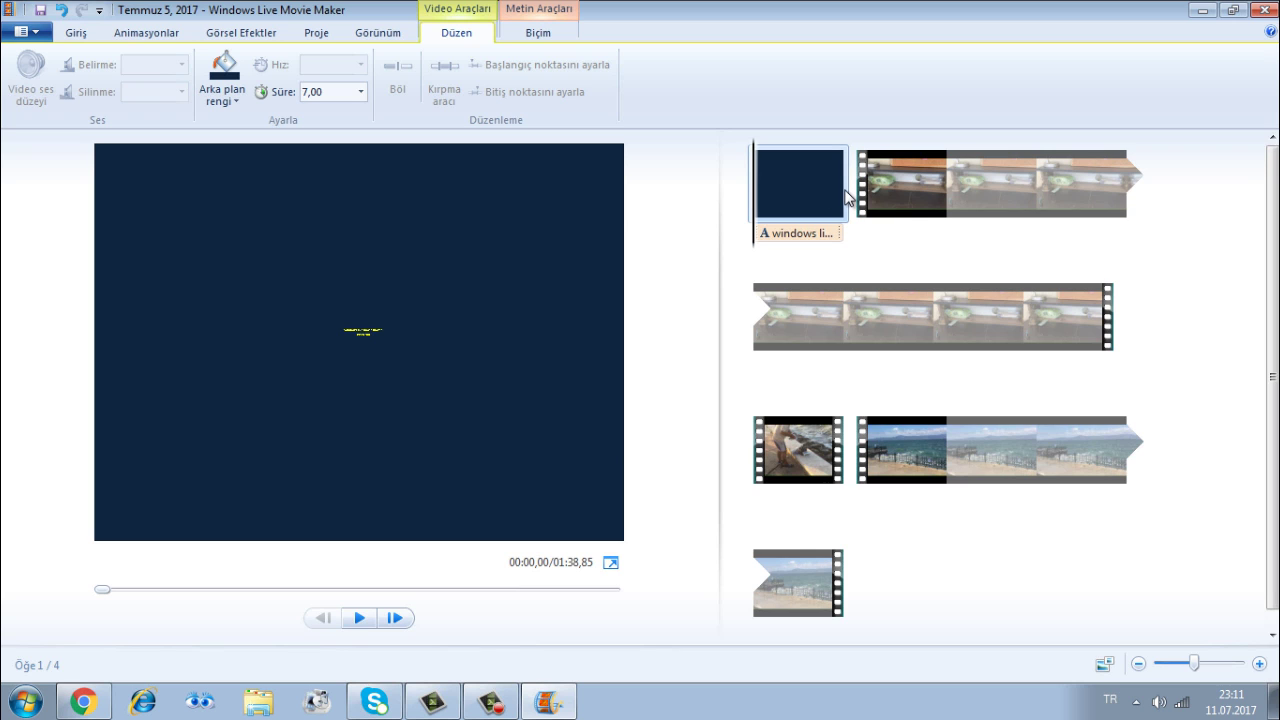
left_click(862, 205)
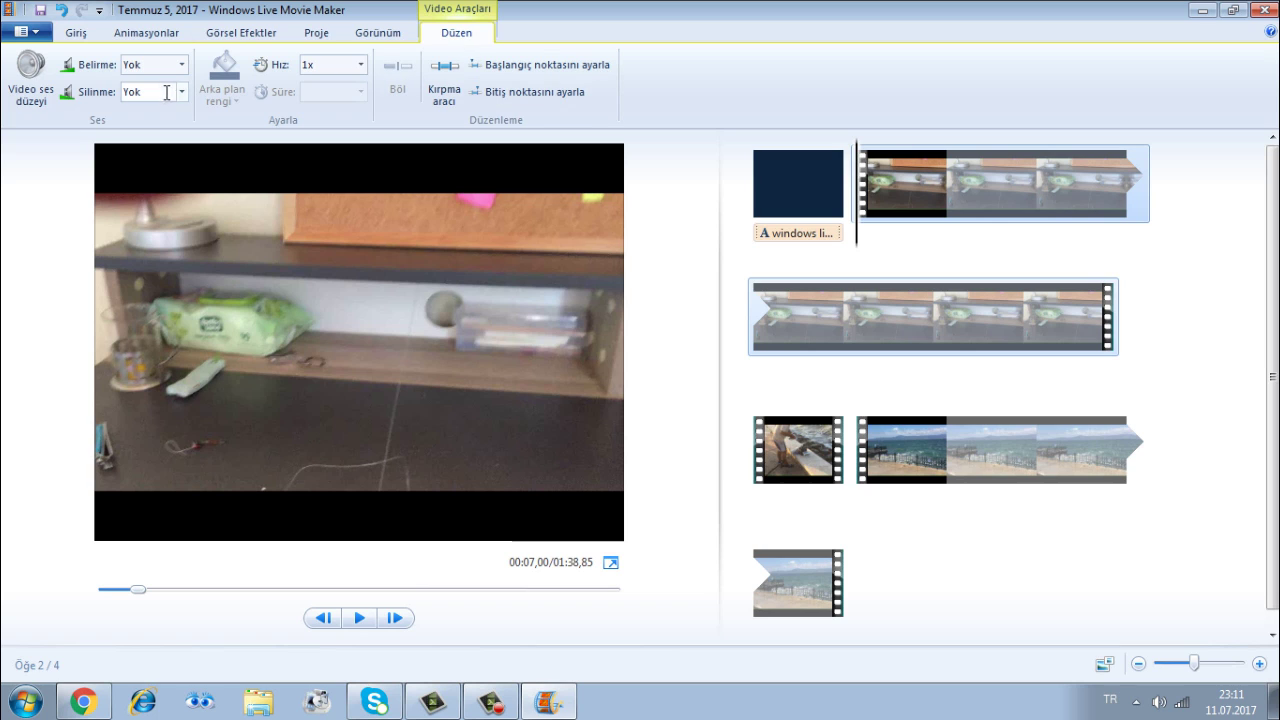
left_click(158, 42)
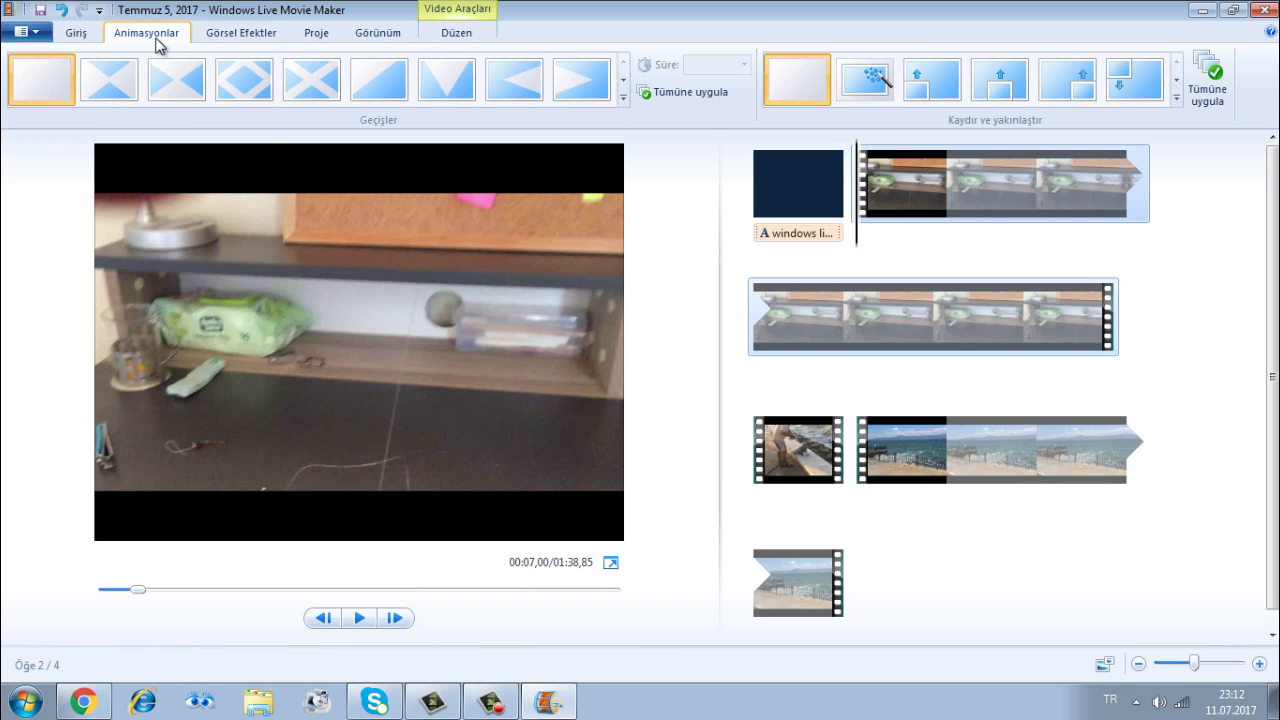
left_click(169, 82)
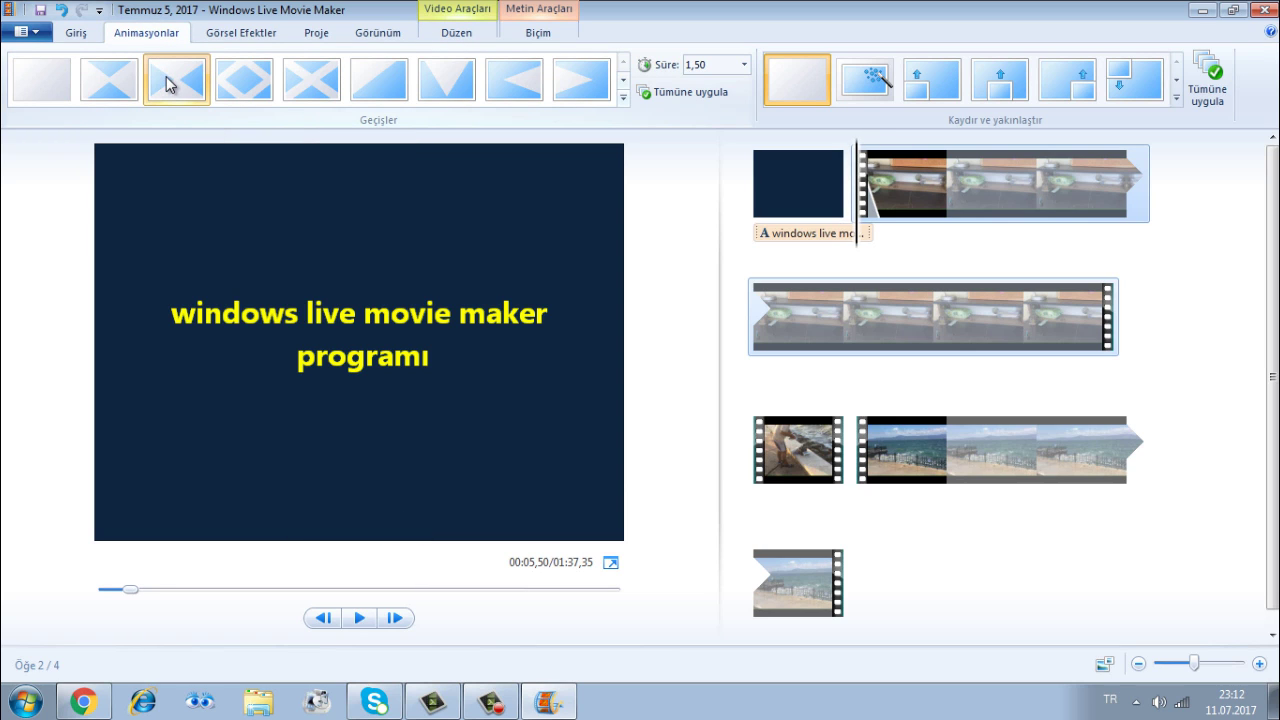
left_click(240, 84)
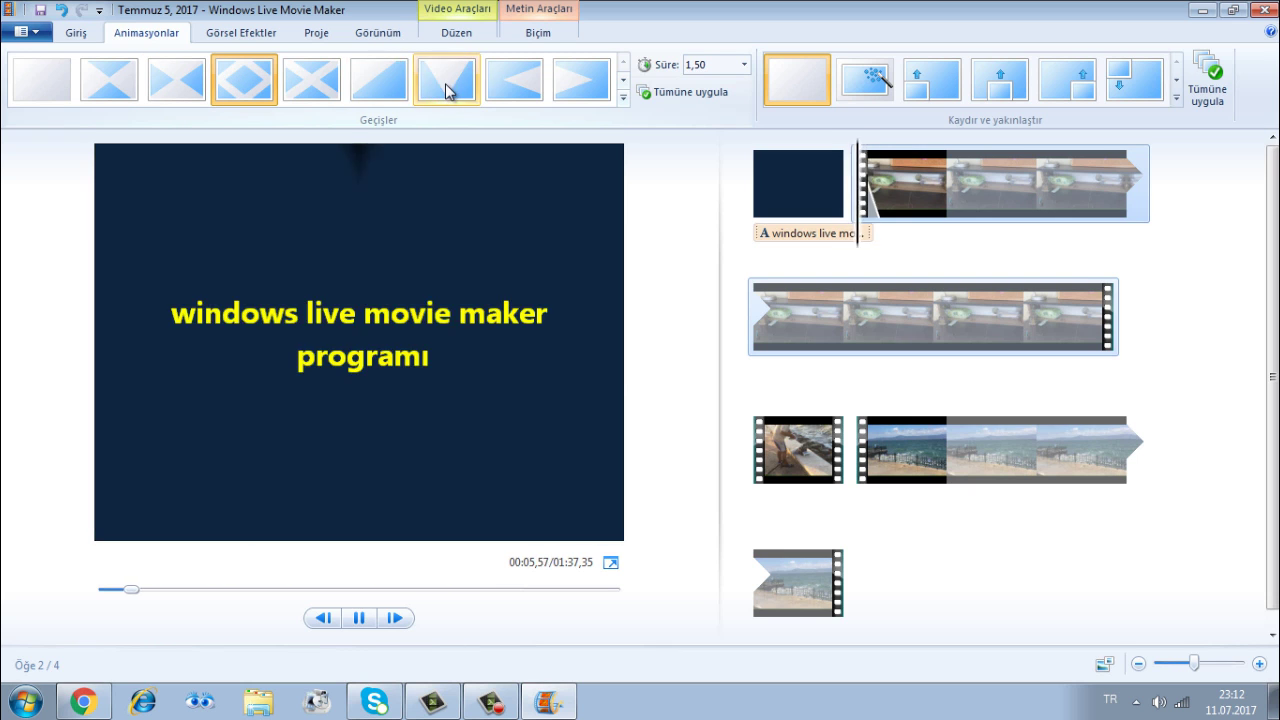
left_click(551, 85)
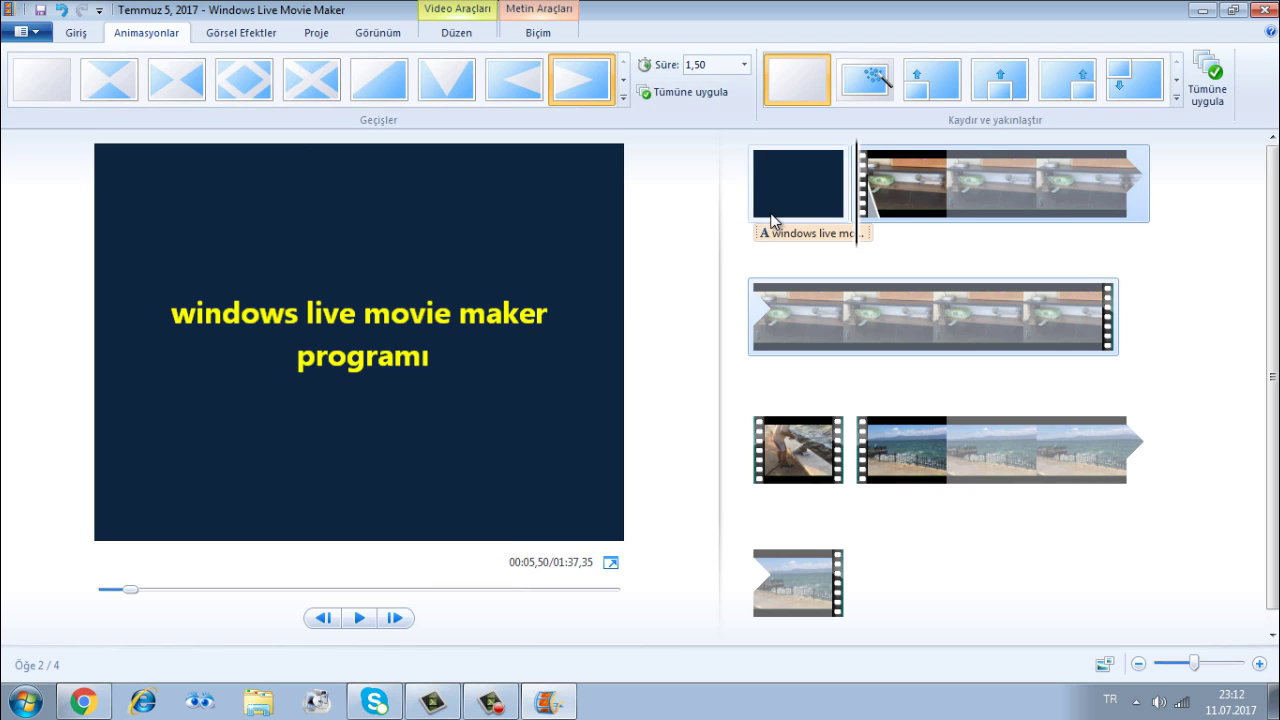
Play the movie from the title card to check the transition into the first video clip.
left_click(798, 183)
left_click(358, 615)
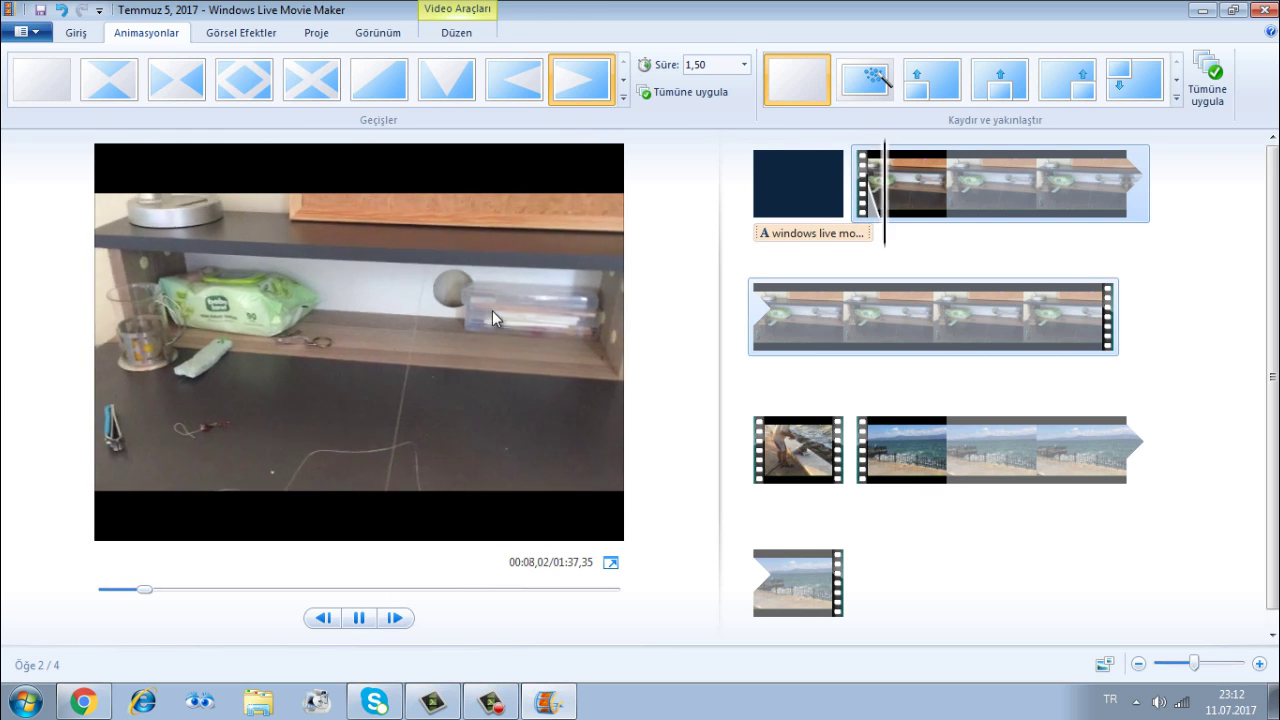
left_click(815, 189)
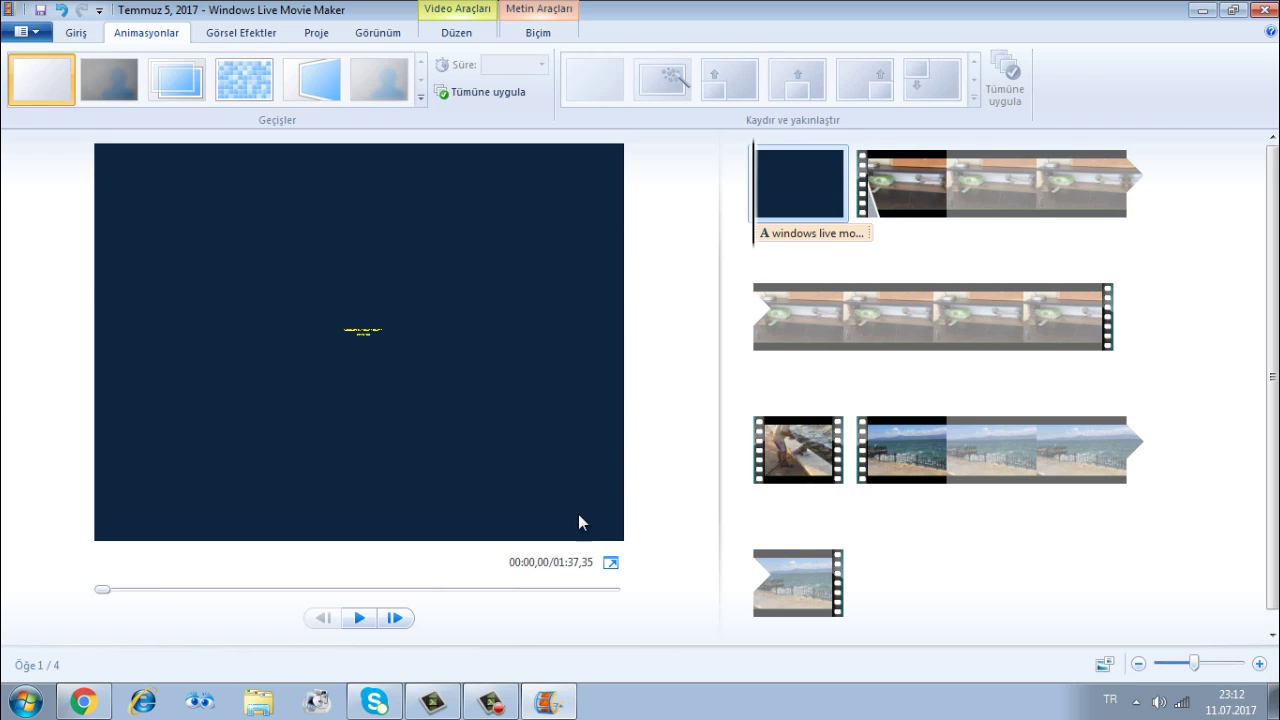
left_click(361, 619)
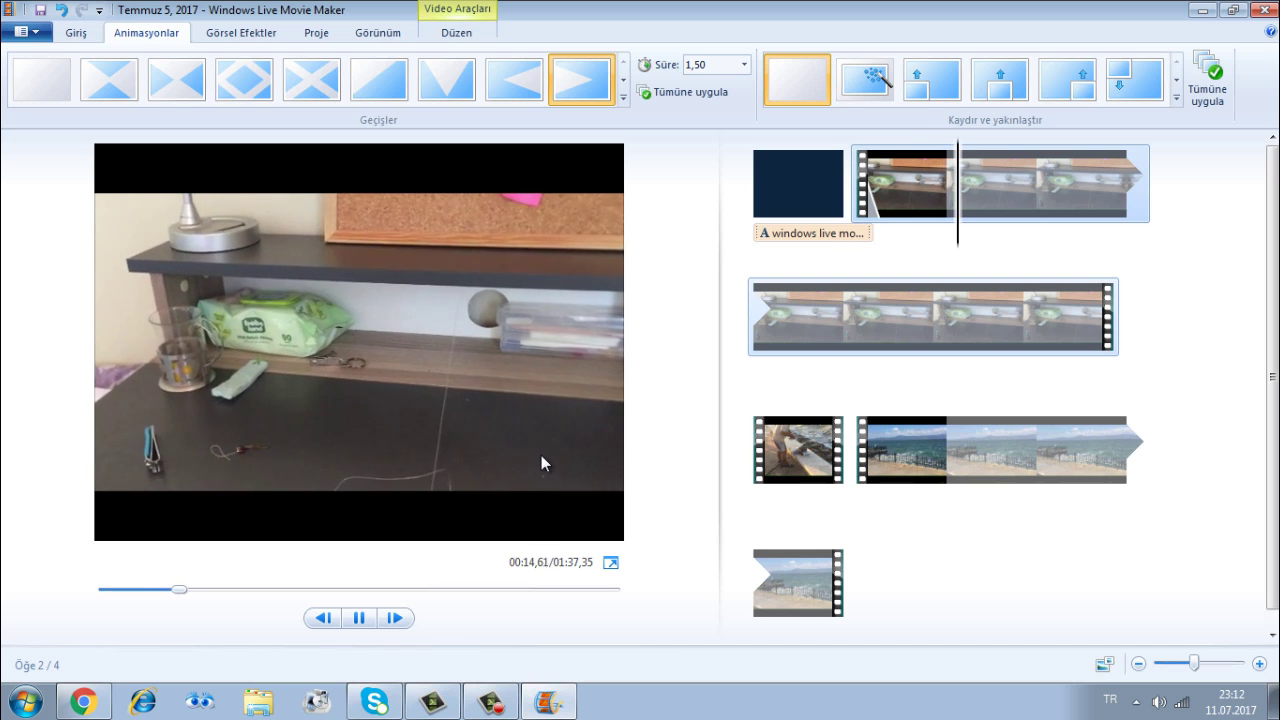
Try to add a caption at the very start of the first video clip.
left_click(873, 200)
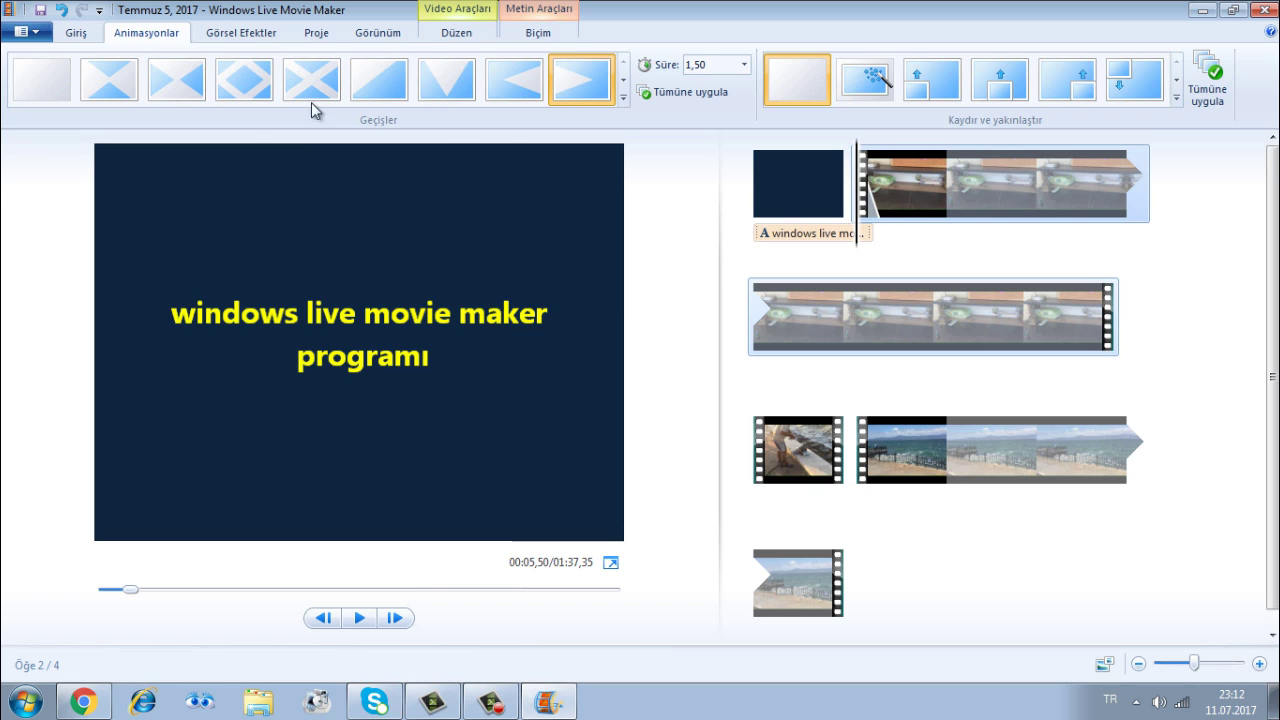
left_click(77, 34)
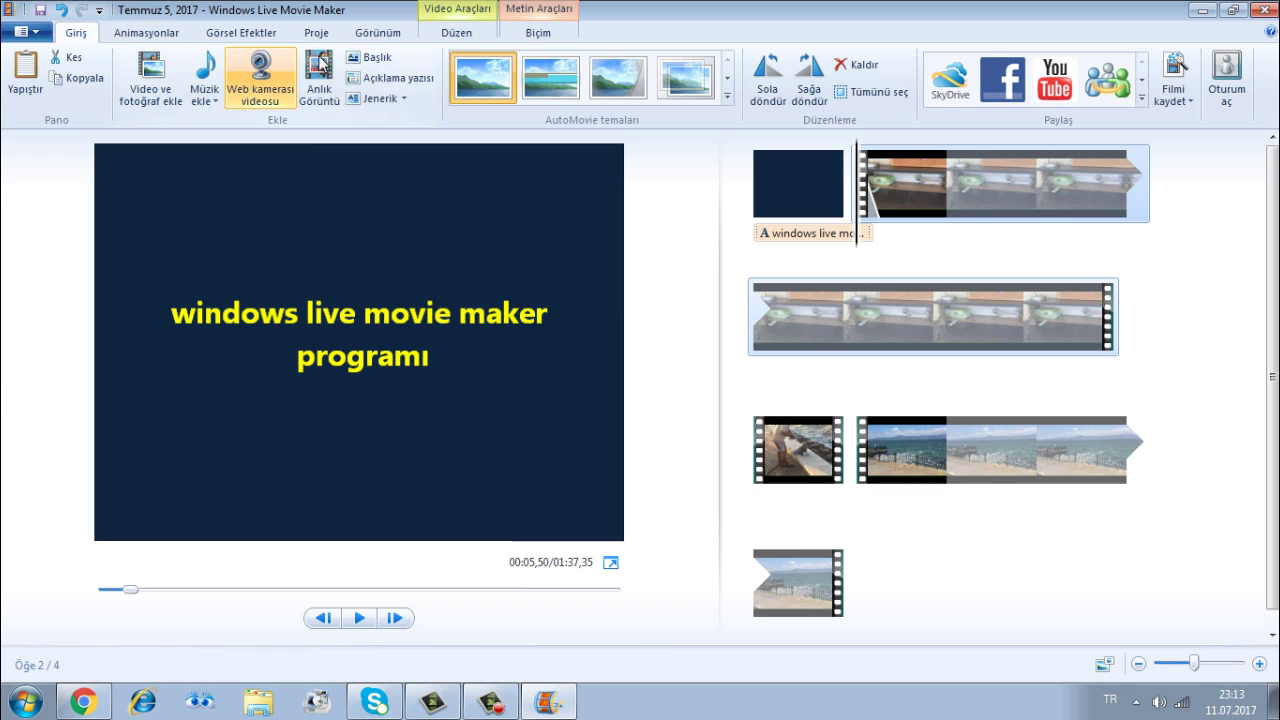
left_click(392, 79)
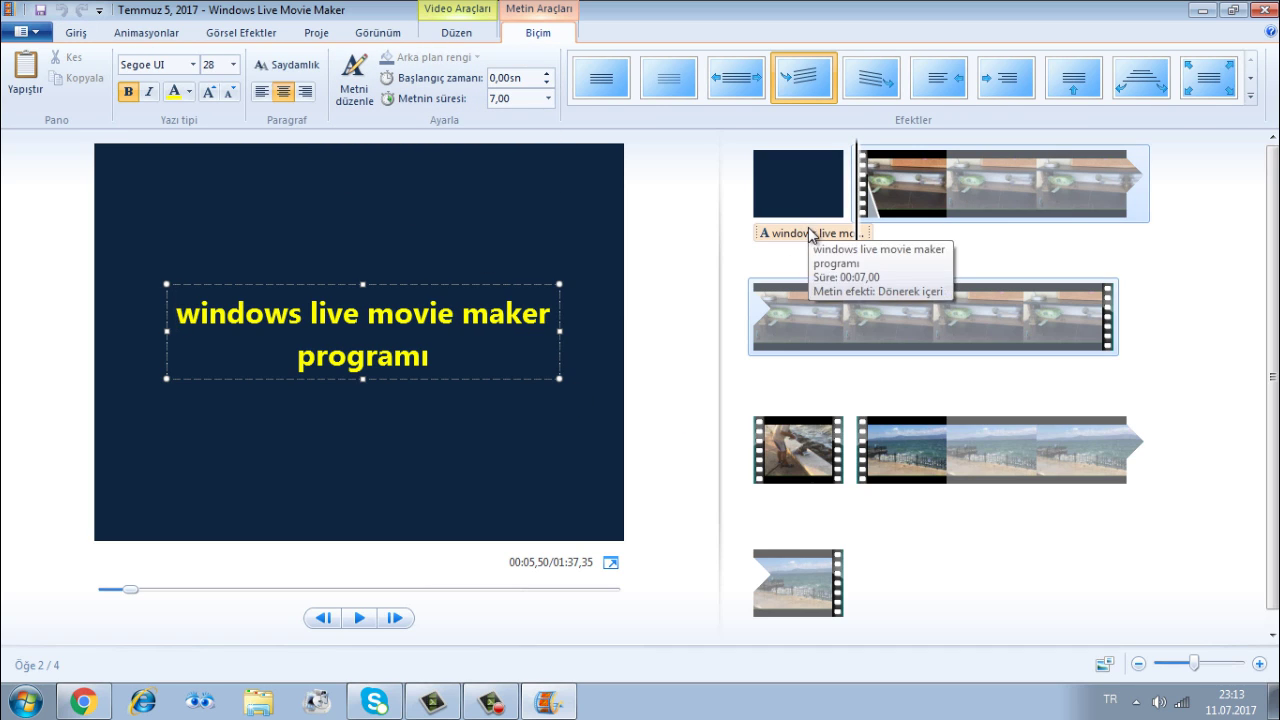
Play into the first video clip, pause at about 9.88 seconds, and add a caption there.
left_click(865, 212)
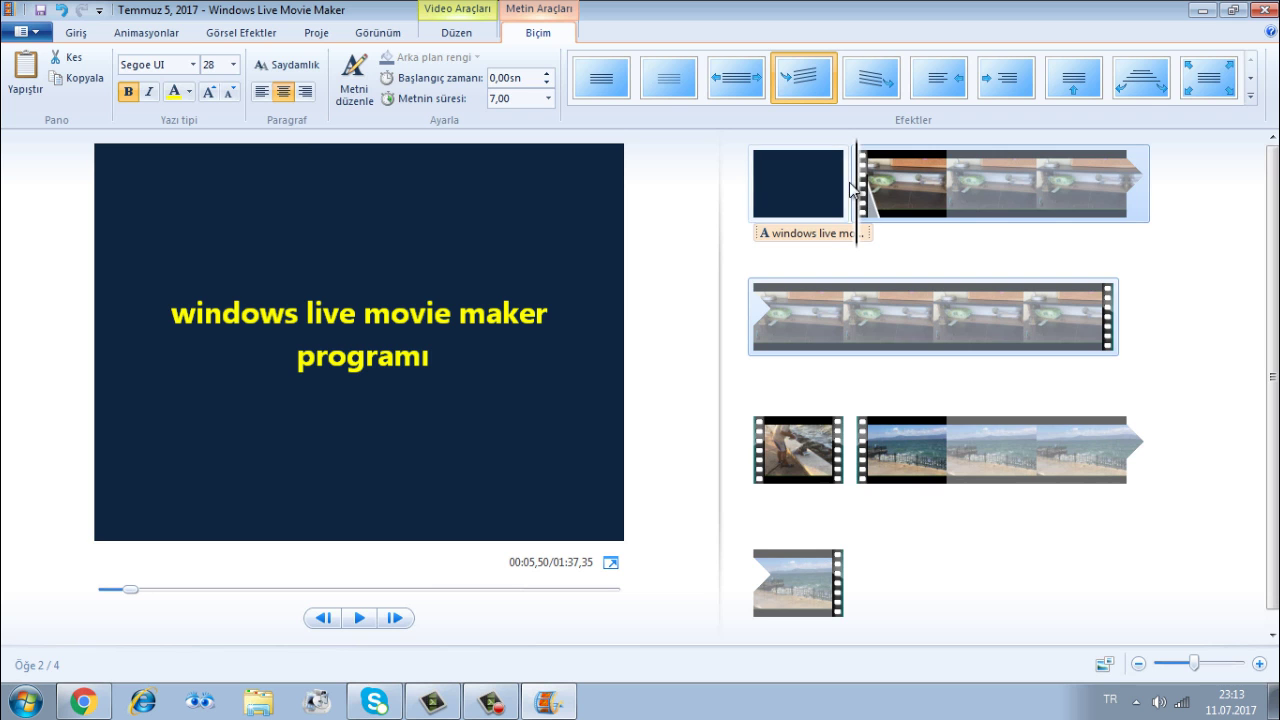
left_click(357, 619)
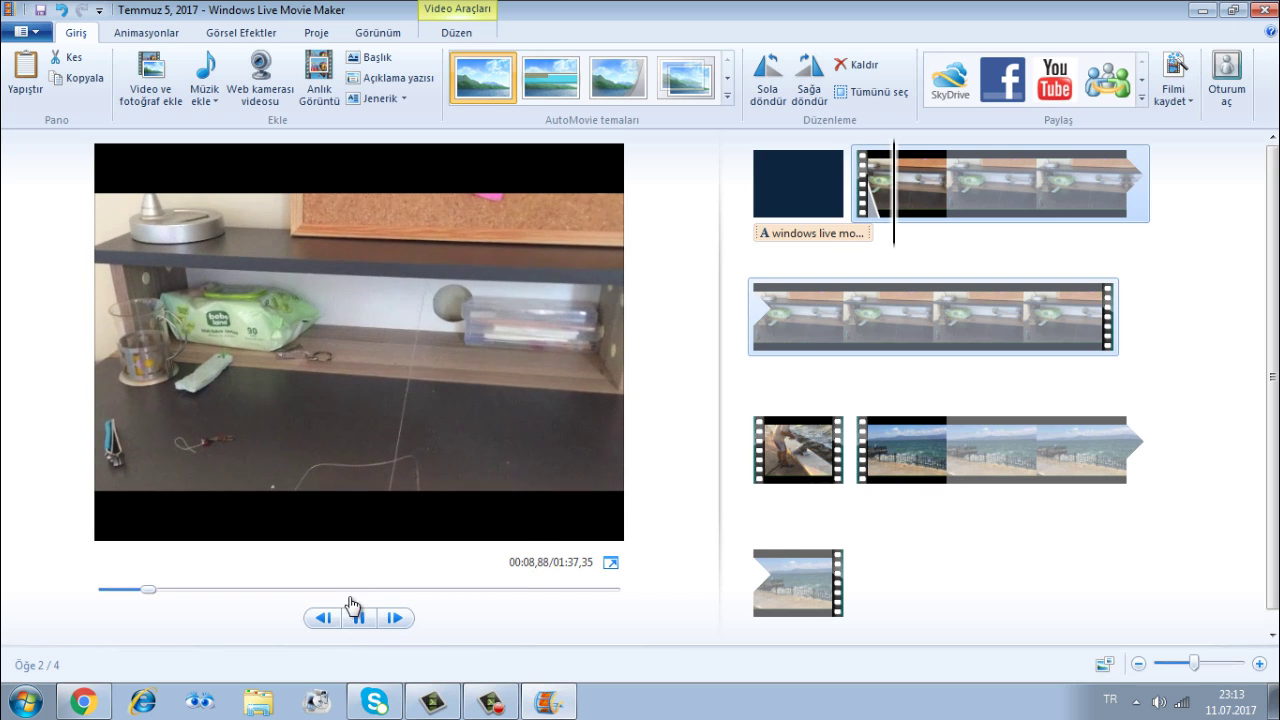
left_click(358, 619)
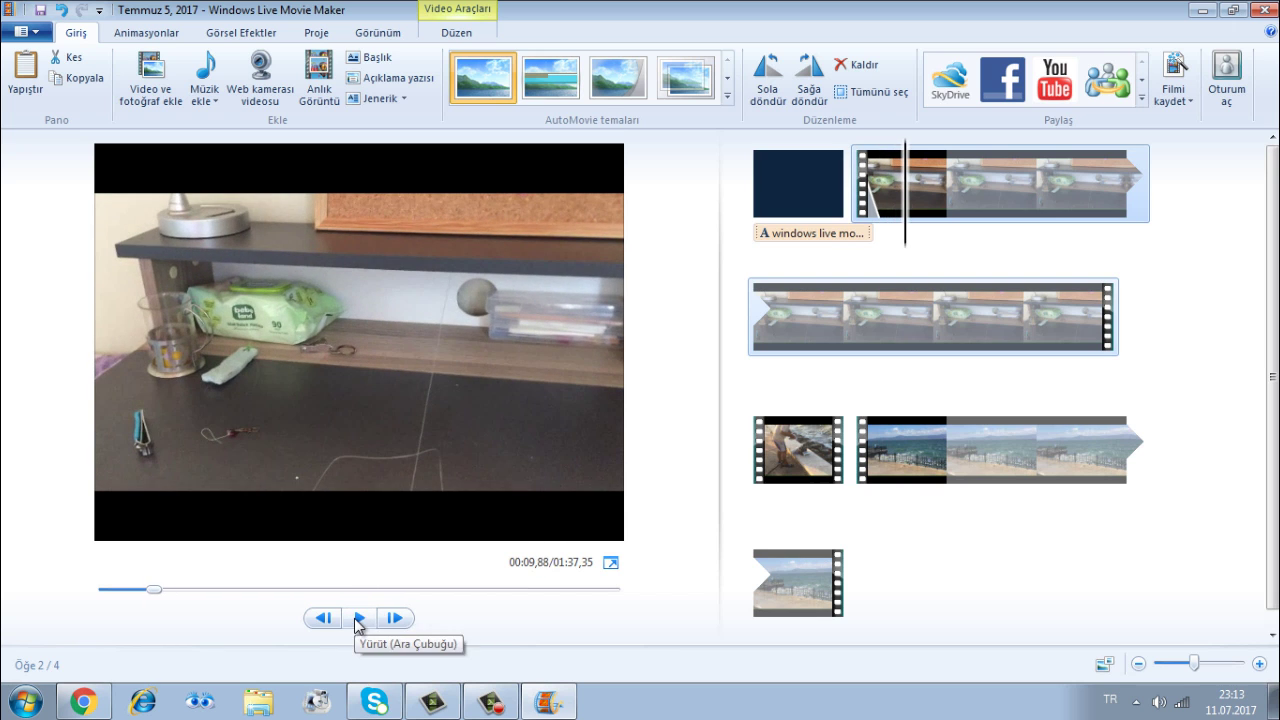
left_click(401, 80)
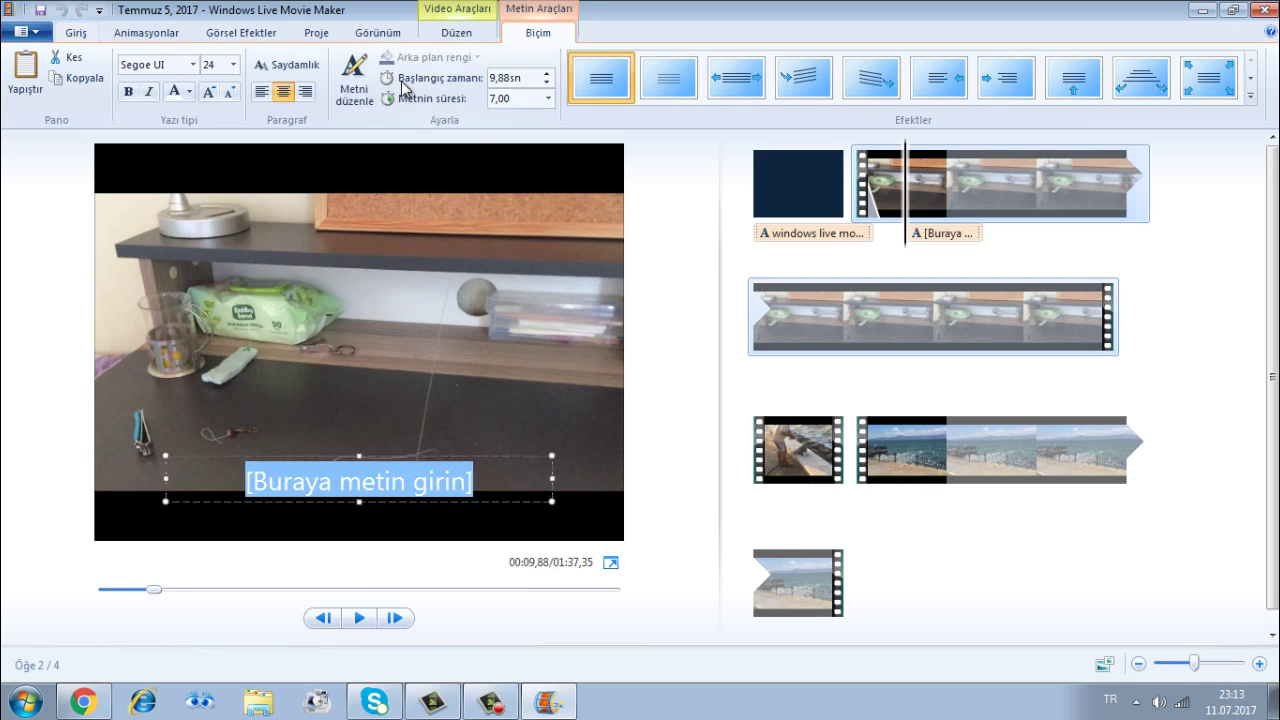